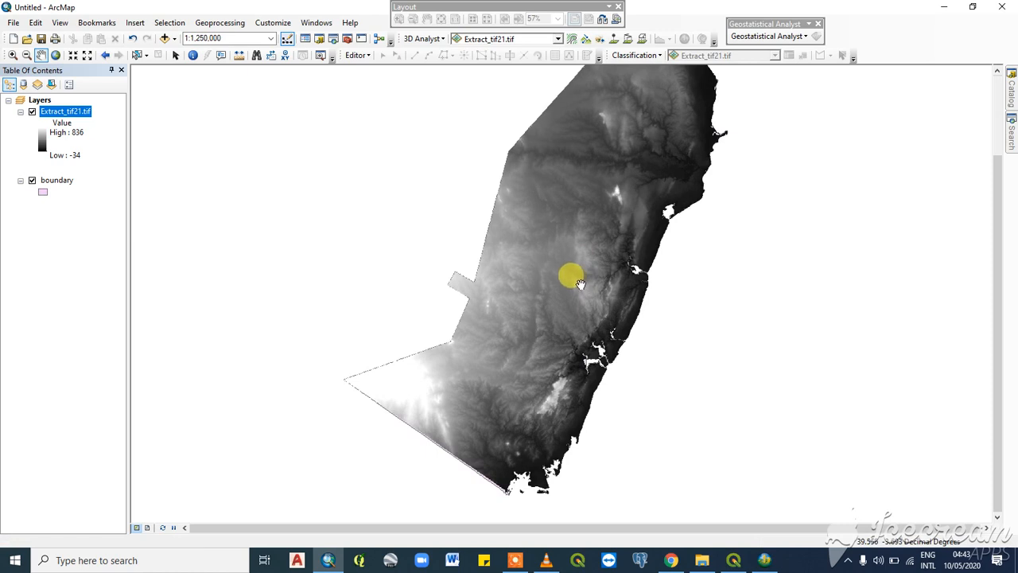
- Examine the Extract_tif21.tif elevation raster and the boundary layer on the map by switching each layer's visibility off and on
scroll(592, 219, down, 1)
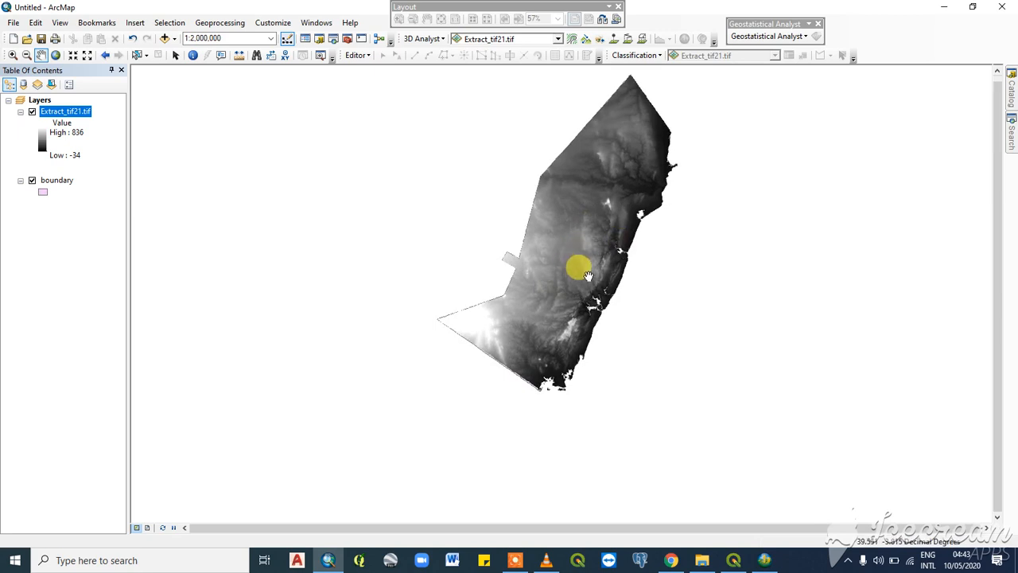
drag(586, 275, 479, 306)
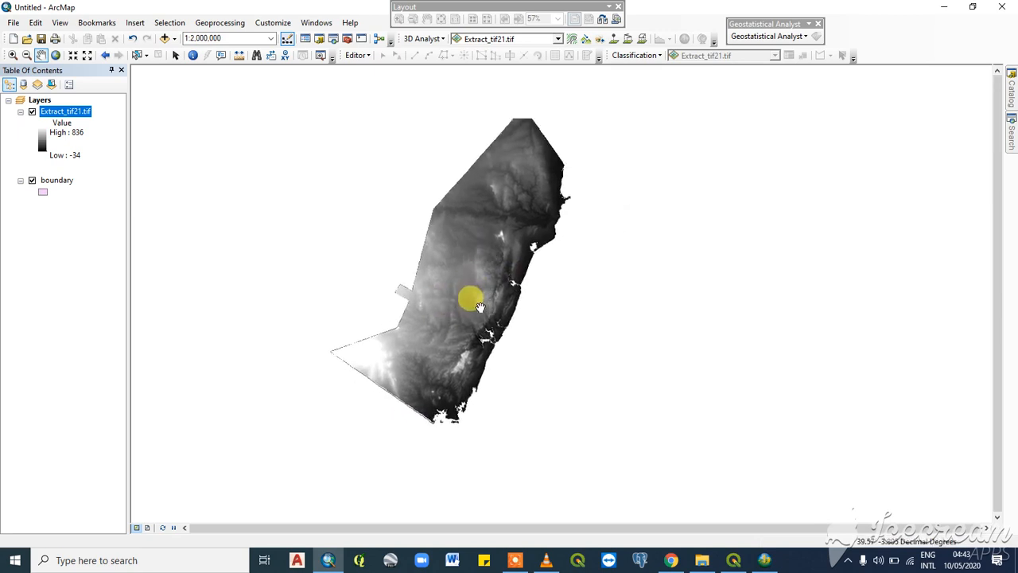
scroll(479, 306, up, 2)
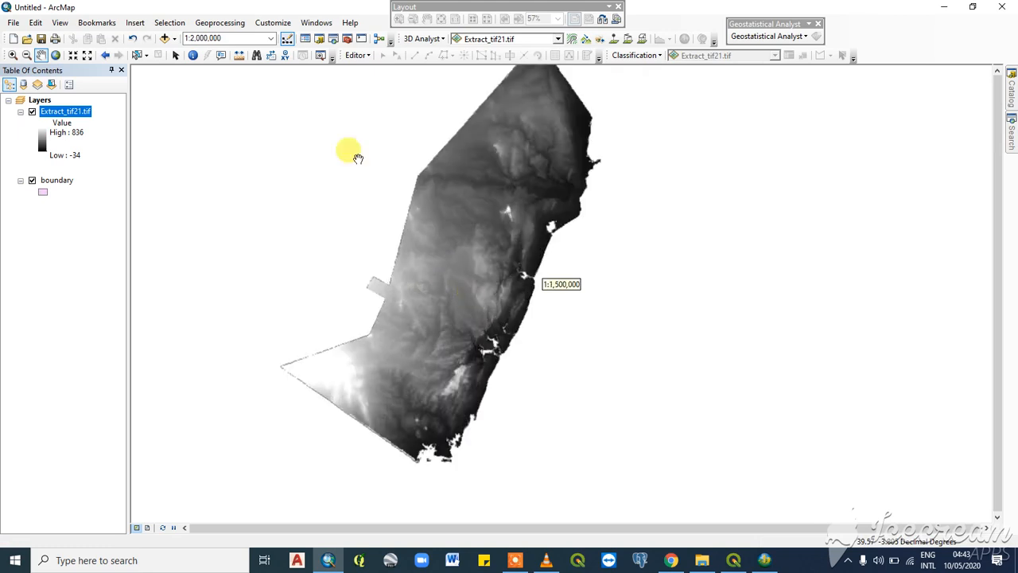
click(32, 181)
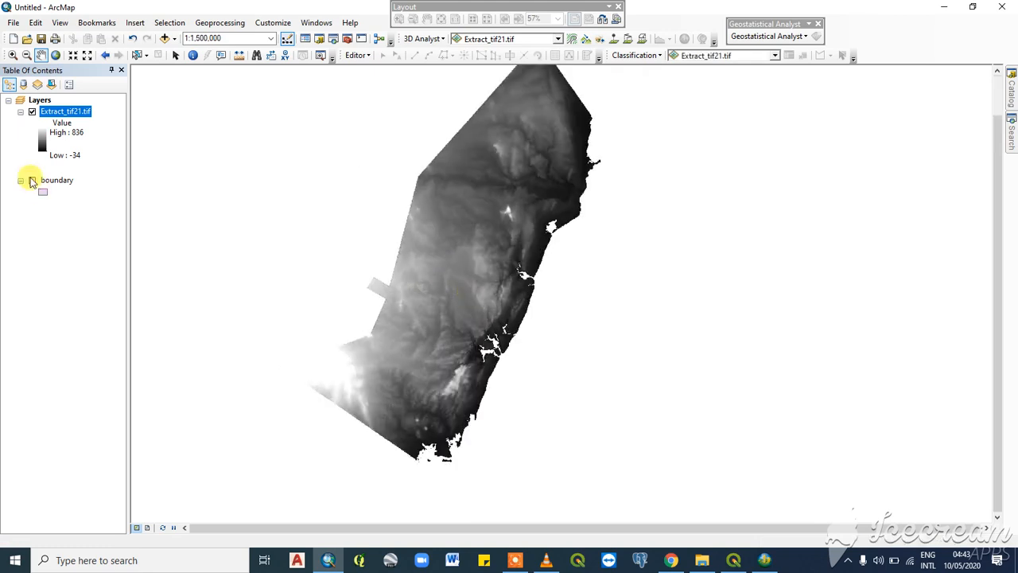
click(32, 111)
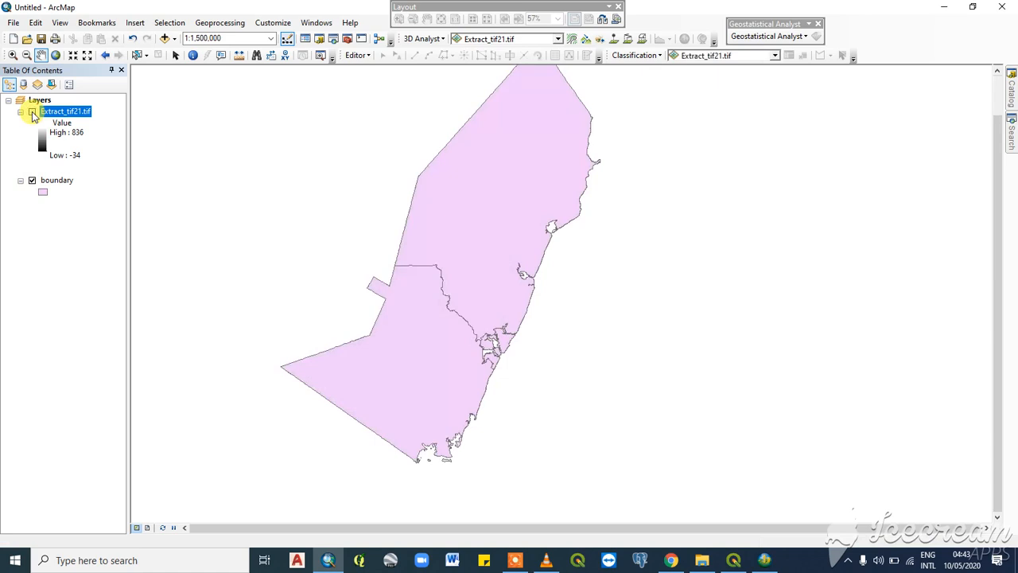
click(31, 112)
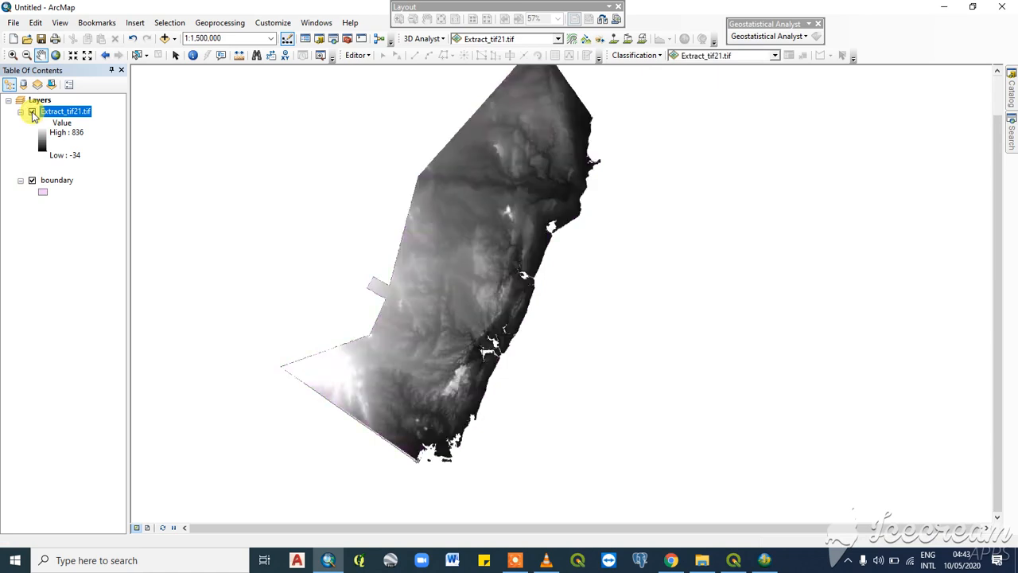
click(31, 112)
click(32, 112)
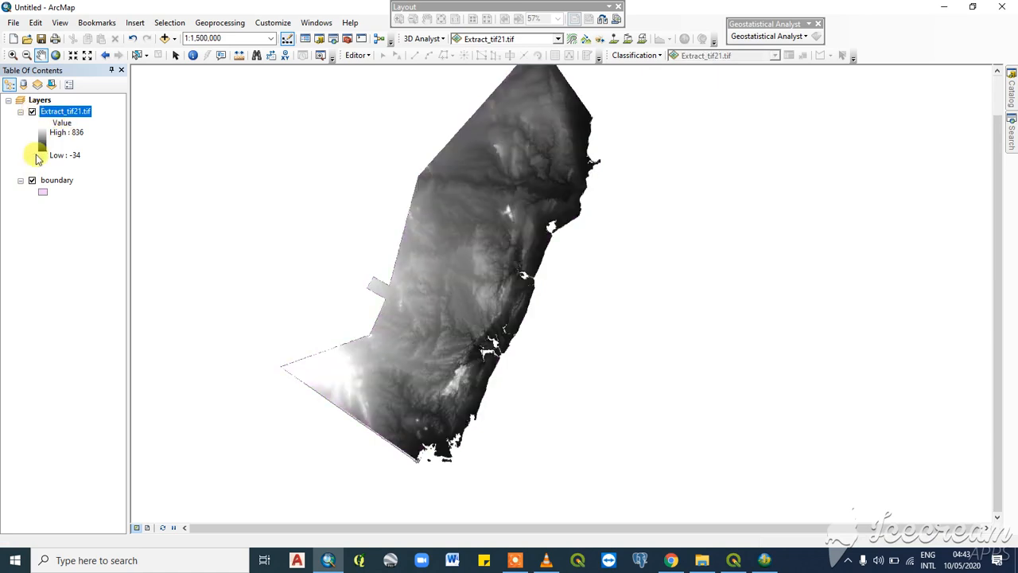
- Switch to ArcScene and examine the 3D terrain and the blue water surface from closer and farther views
click(764, 560)
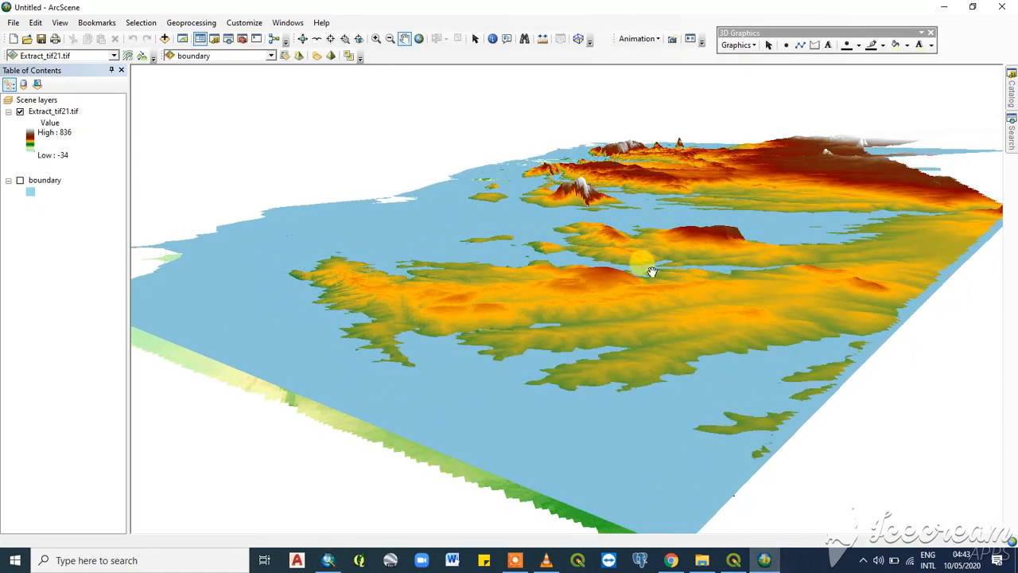
scroll(651, 271, down, 4)
scroll(649, 269, up, 6)
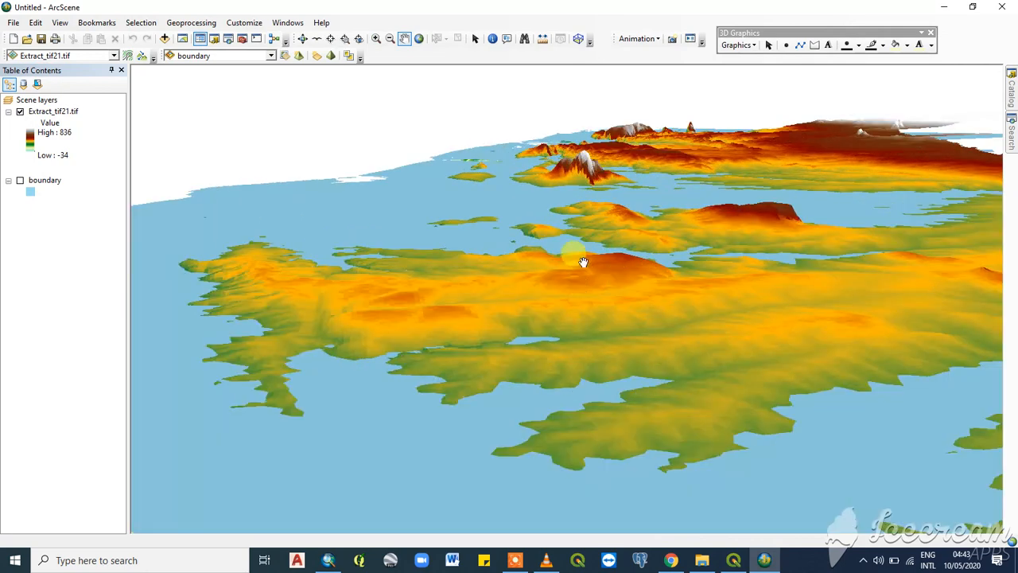
drag(683, 275, 731, 251)
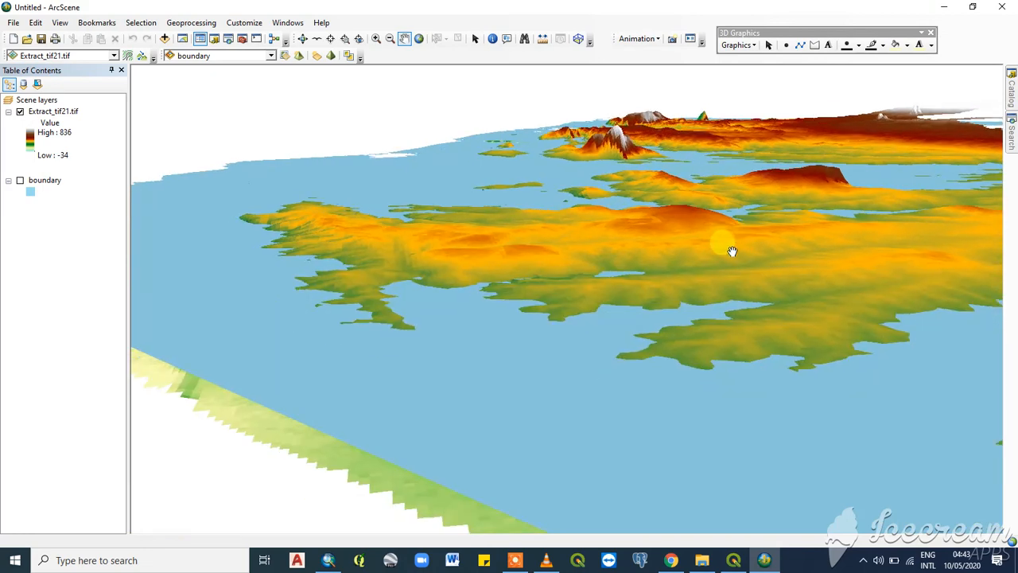
scroll(538, 222, up, 4)
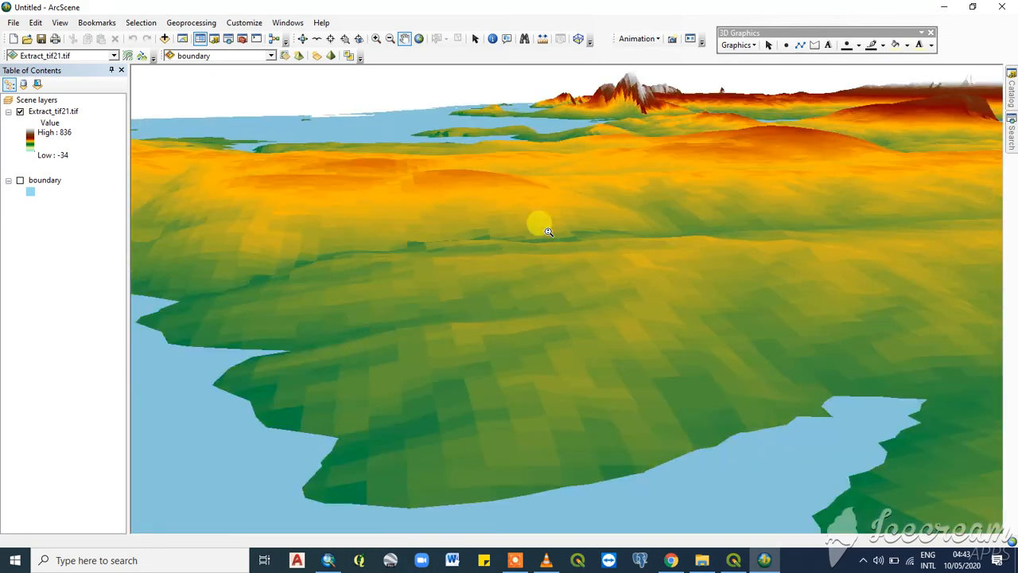
scroll(538, 223, down, 4)
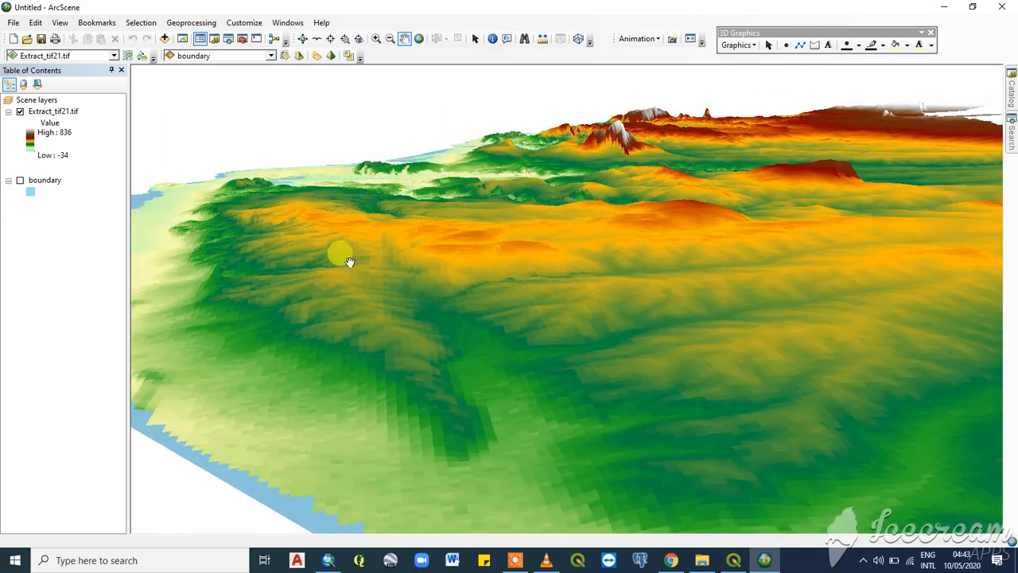
mouse_move(349, 261)
mouse_down()
mouse_move(433, 275)
mouse_move(485, 269)
mouse_move(468, 280)
mouse_move(393, 273)
mouse_up()
mouse_move(618, 327)
mouse_down()
mouse_move(577, 322)
mouse_move(567, 264)
mouse_move(618, 352)
mouse_move(804, 377)
mouse_move(777, 377)
mouse_move(806, 300)
mouse_move(818, 295)
mouse_move(410, 348)
mouse_move(845, 298)
mouse_move(774, 209)
mouse_up()
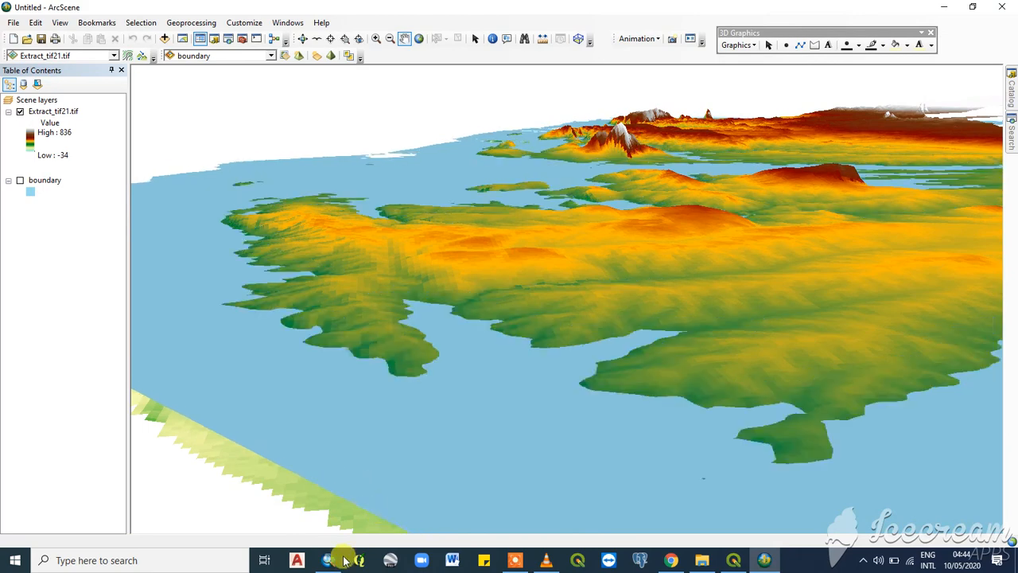
- Switch to ArcMap to review the source elevation raster, and return to the 3D scene in ArcScene
mouse_move(333, 562)
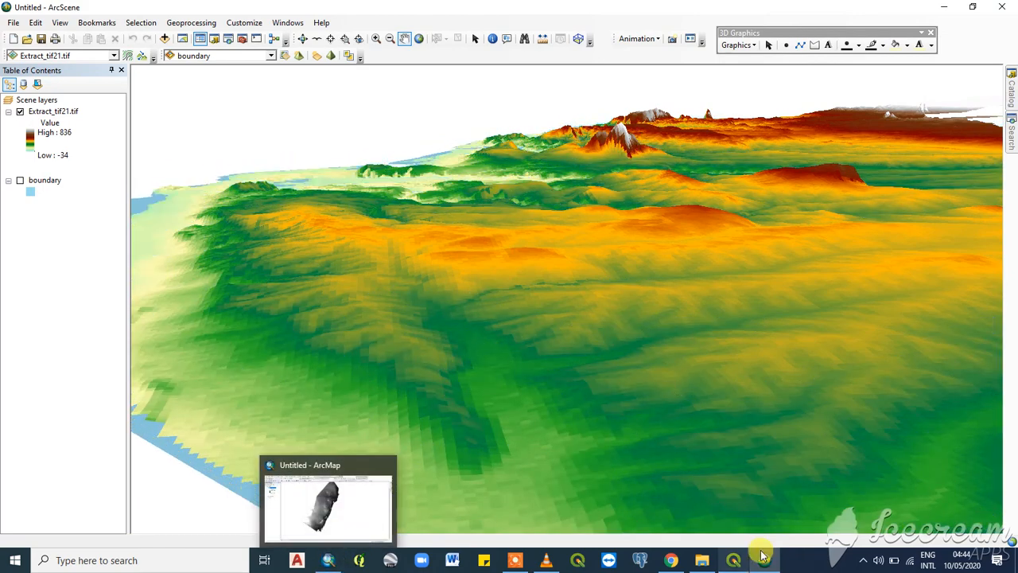
click(333, 561)
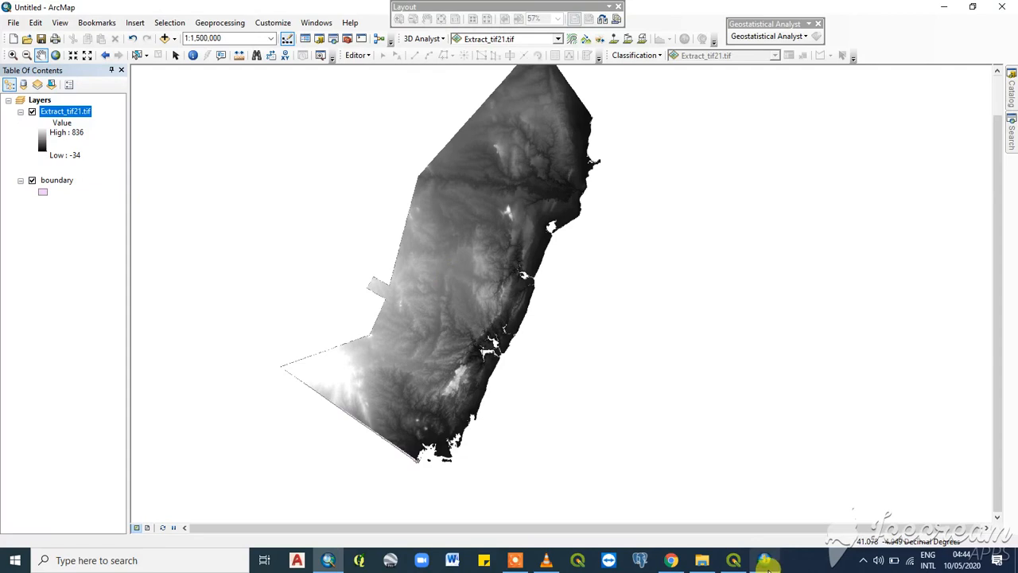
mouse_move(766, 562)
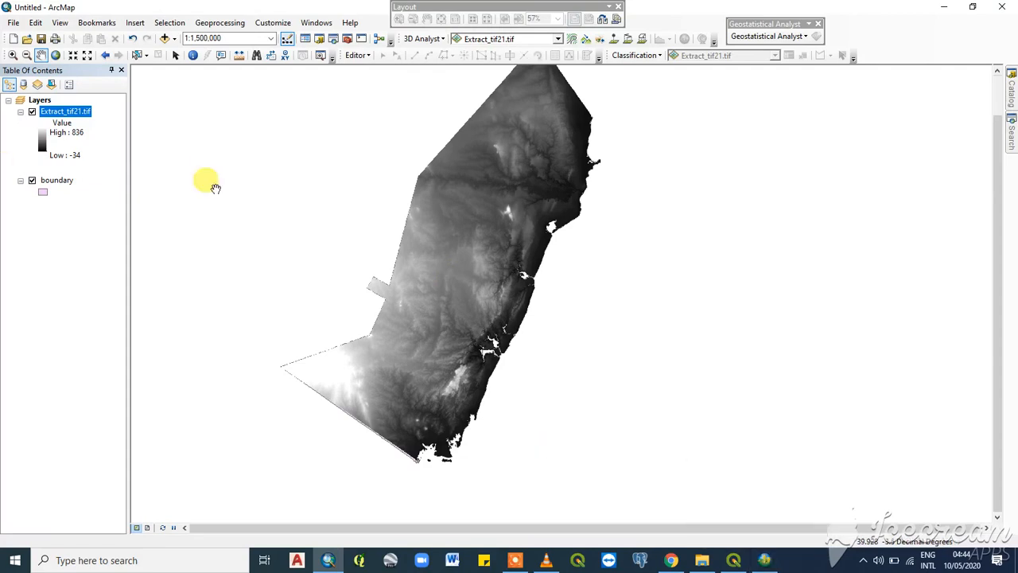
click(764, 562)
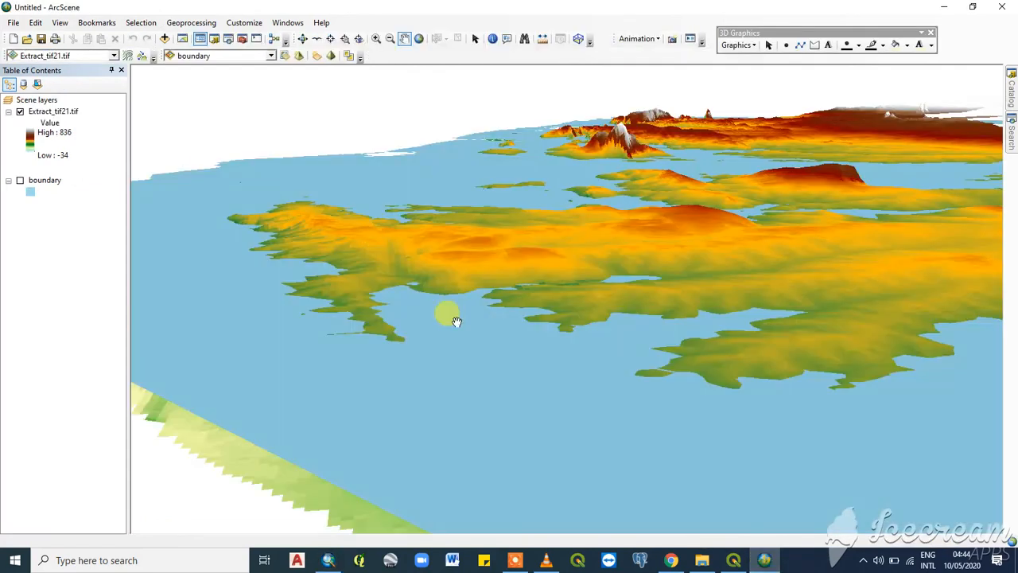
scroll(517, 258, up, 3)
scroll(518, 259, down, 3)
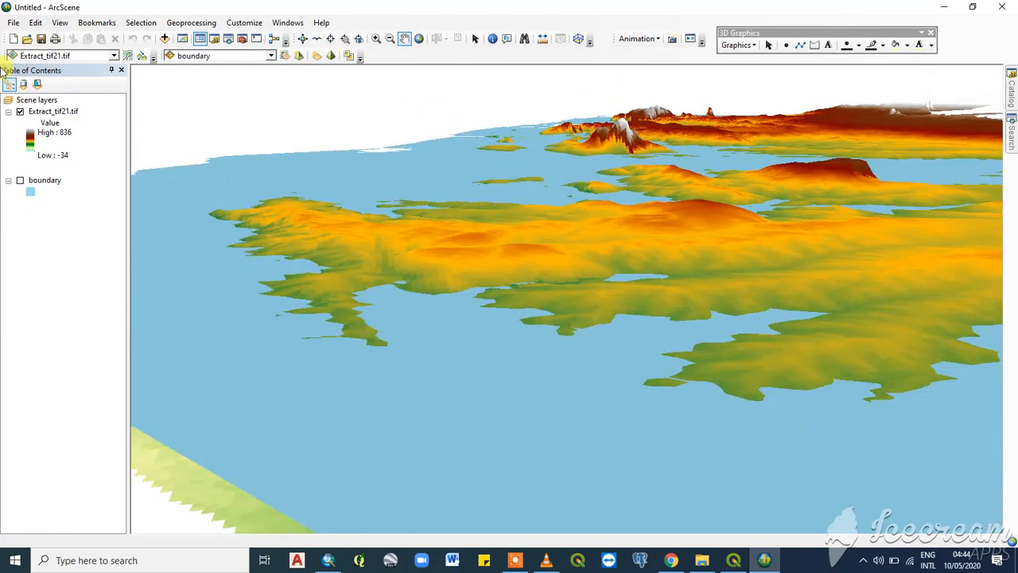
- Remove the Extract_tif21.tif and boundary layers from the scene
click(48, 101)
right_click(53, 105)
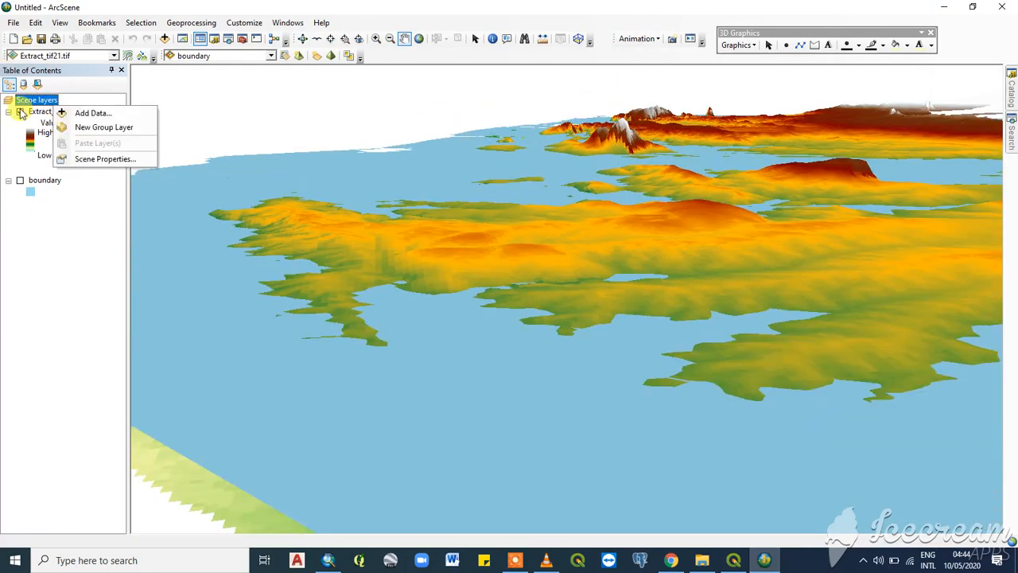
click(24, 112)
right_click(28, 110)
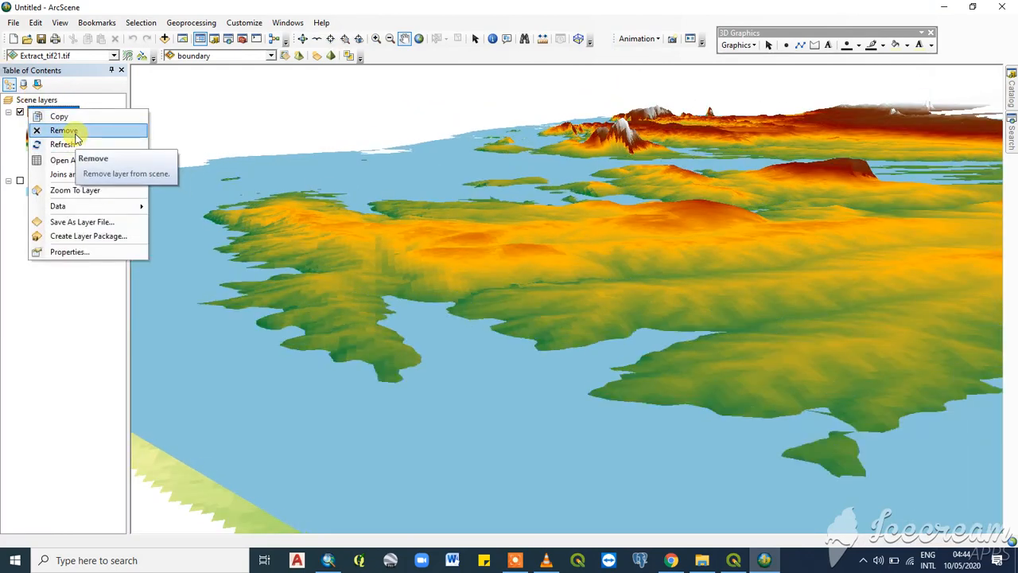
click(75, 132)
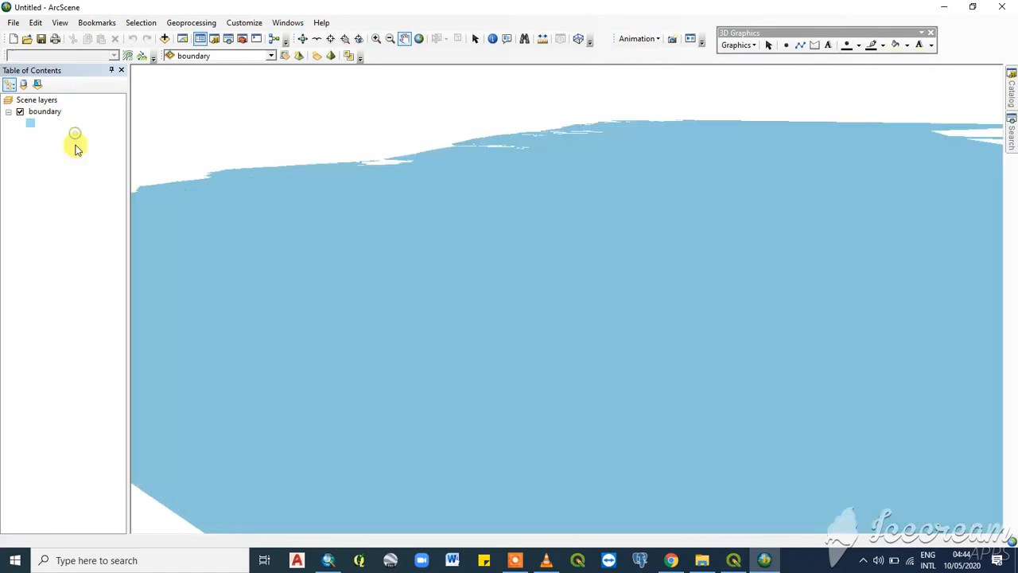
click(38, 112)
right_click(36, 112)
click(72, 134)
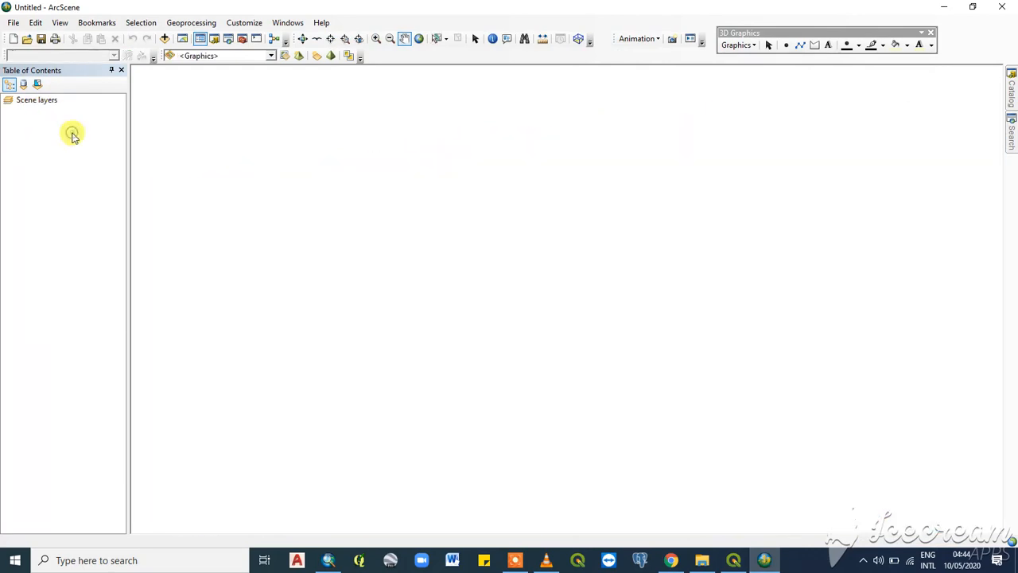
- Add the boundary.shp shapefile from B:\boss to the empty scene
click(165, 38)
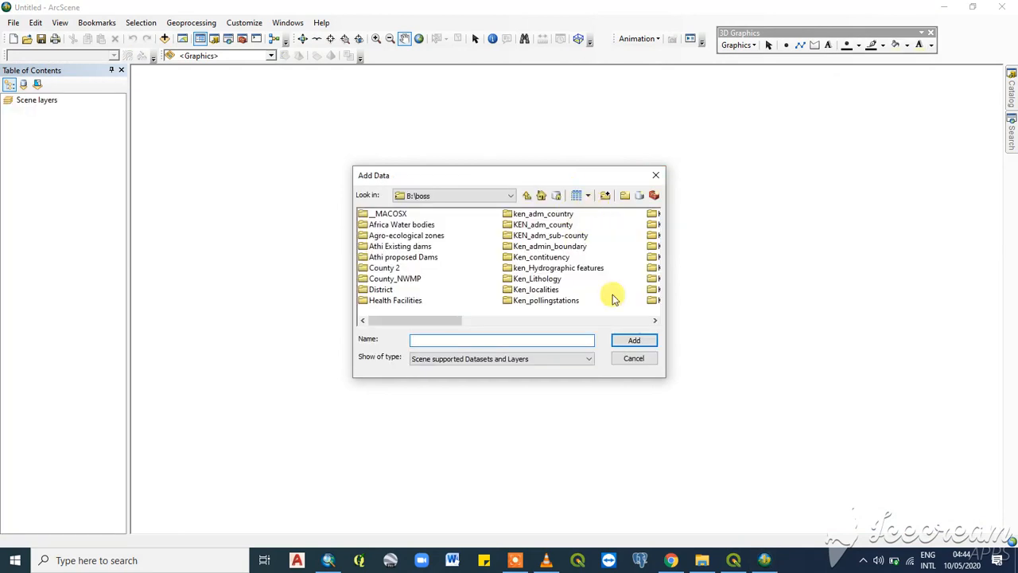
click(654, 320)
click(655, 321)
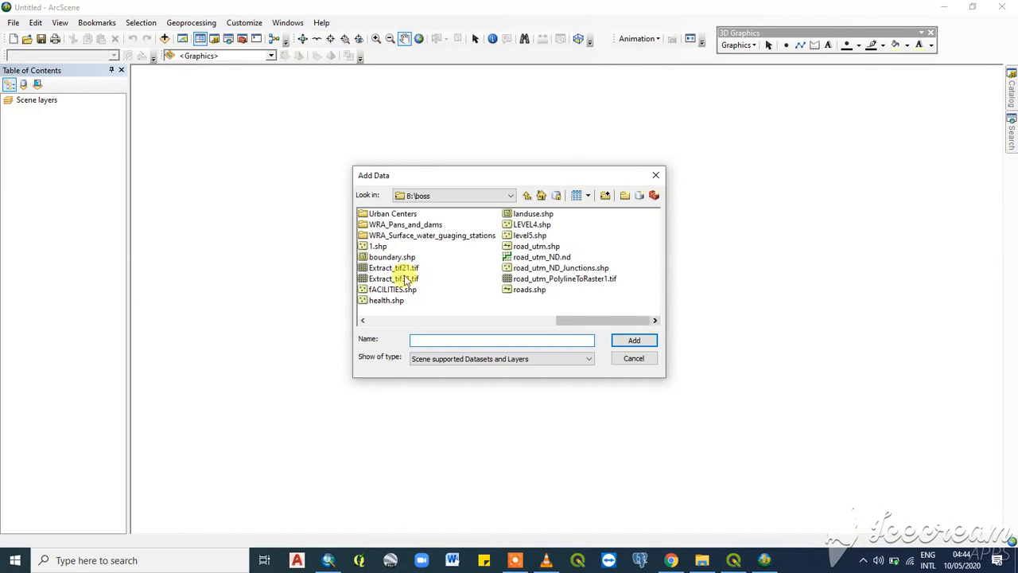
click(390, 257)
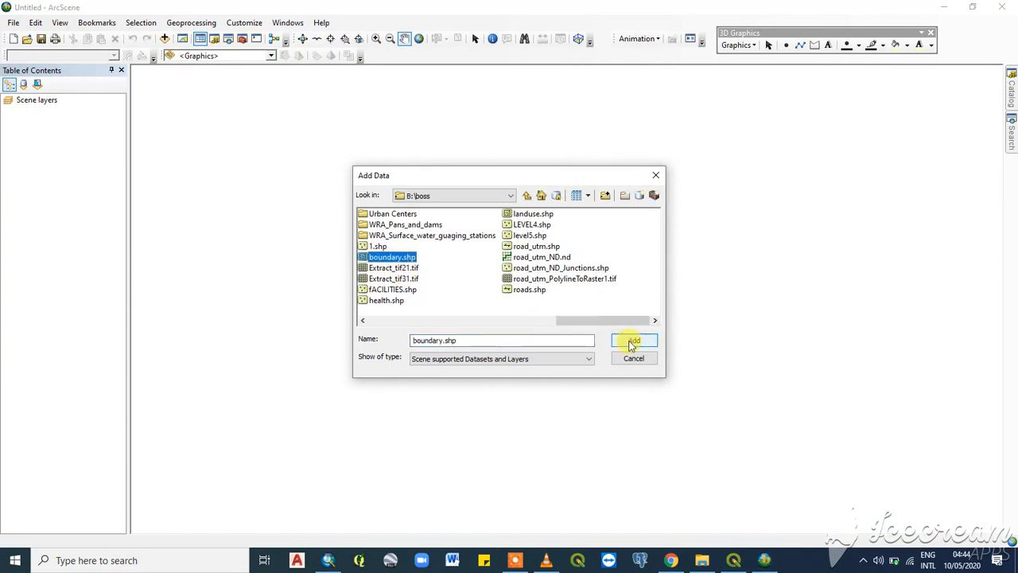
click(632, 341)
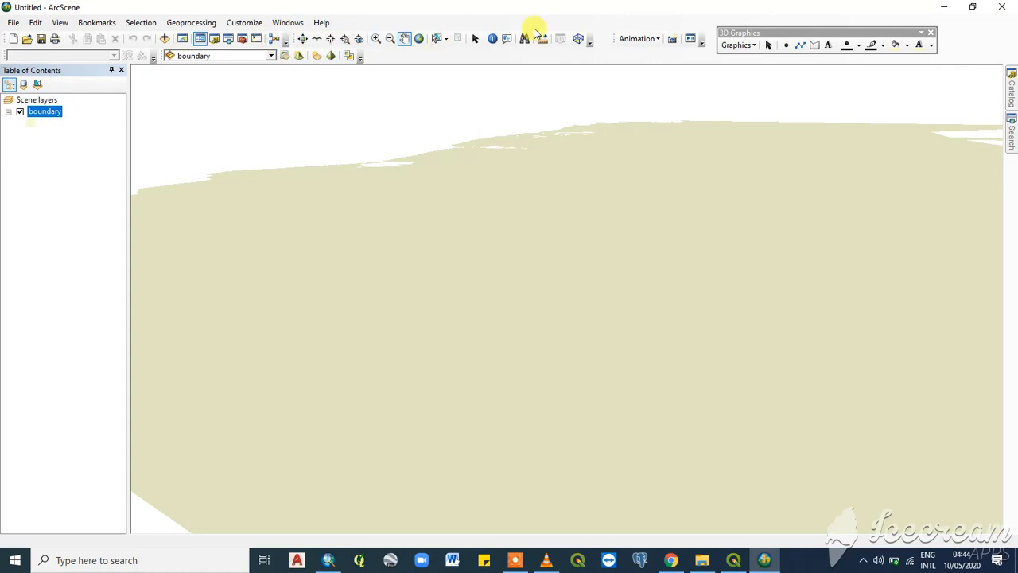
- Add the Extract_tif21.tif elevation raster from B:\boss to the scene
click(164, 39)
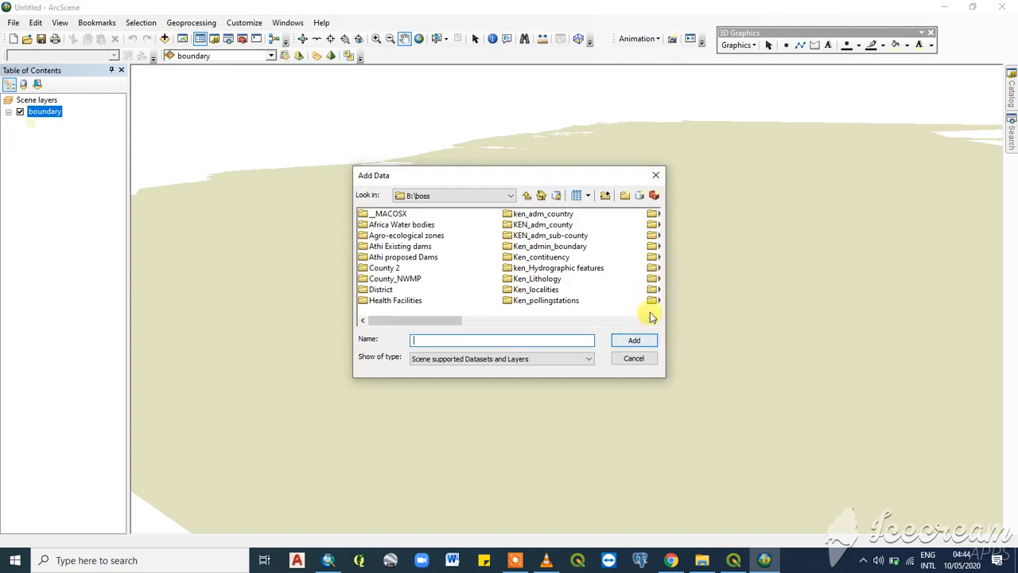
click(655, 319)
click(656, 319)
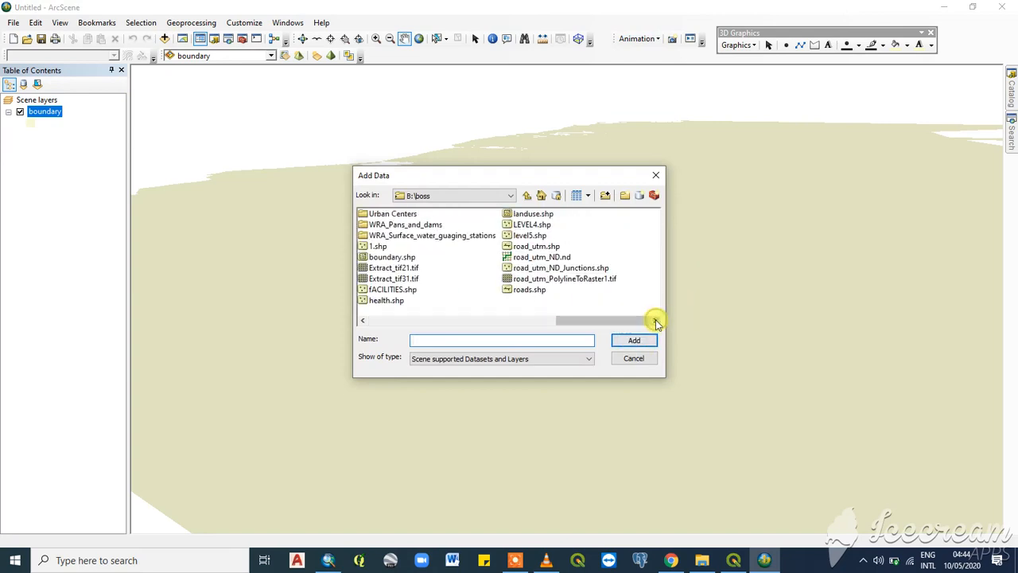
click(398, 269)
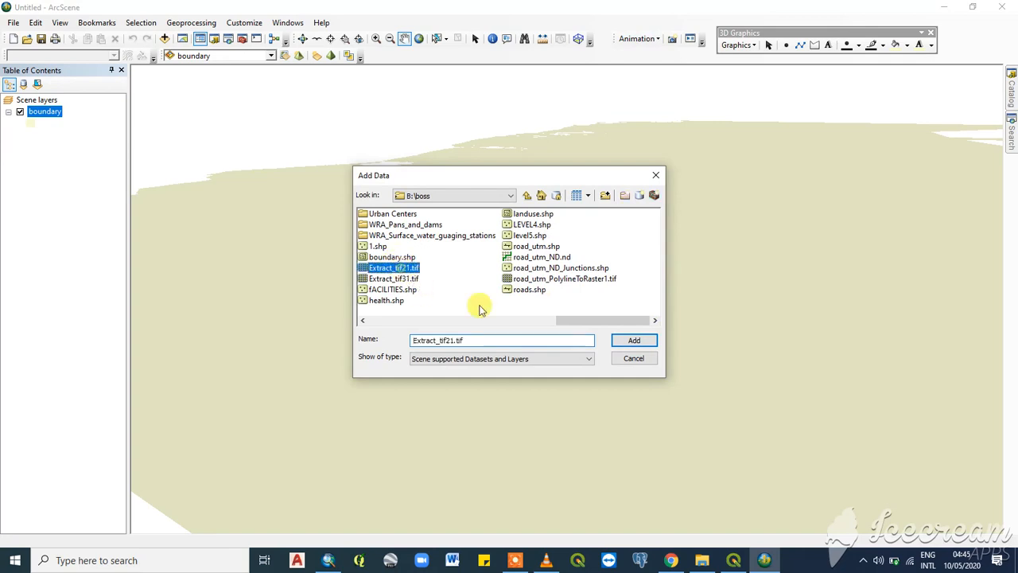
click(632, 339)
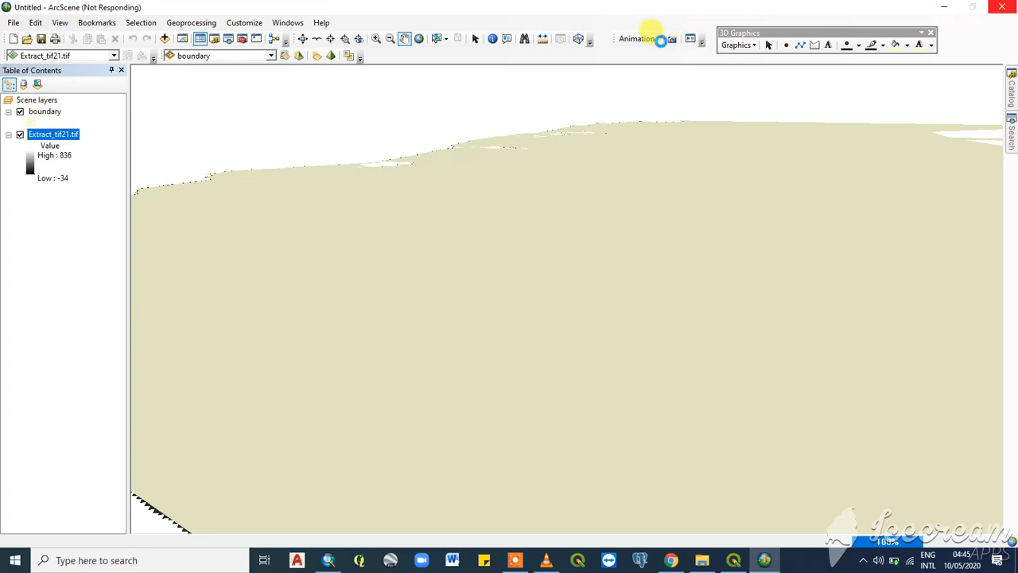
- Clear the existing animation from the scene
click(660, 40)
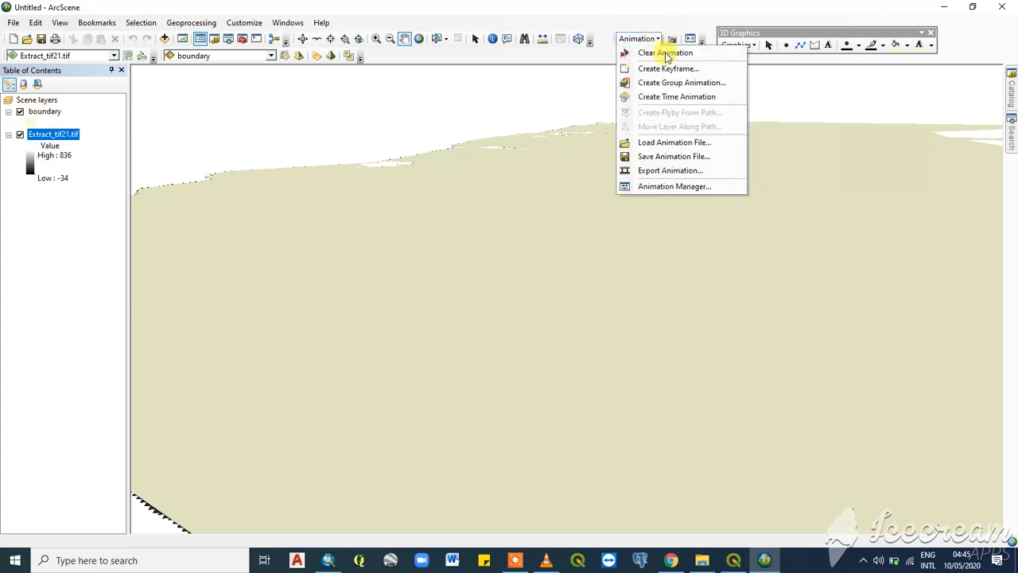
click(648, 51)
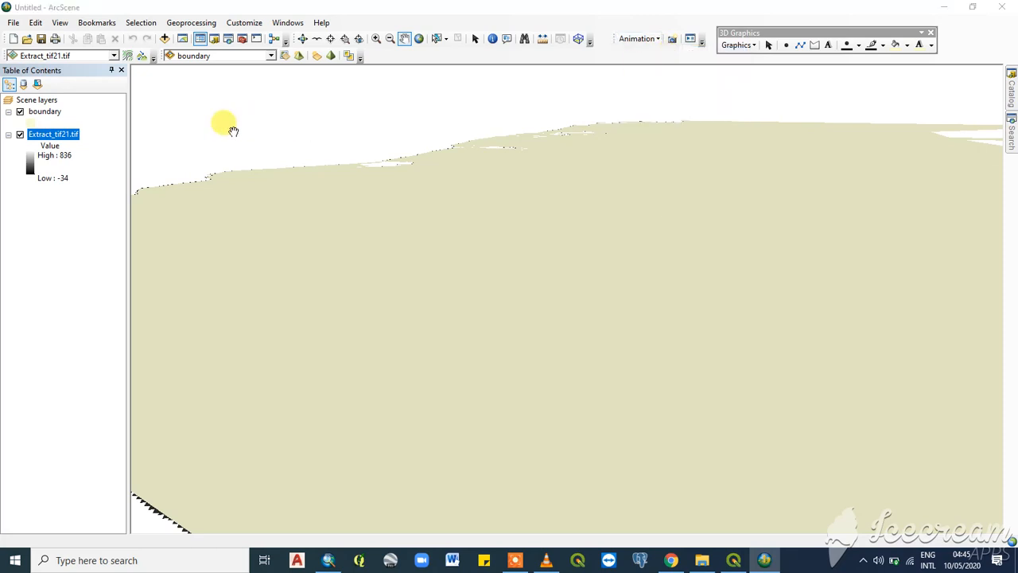
- Change the boundary layer's fill symbol to the medium blue preset from the ArcScene Basic style
click(34, 121)
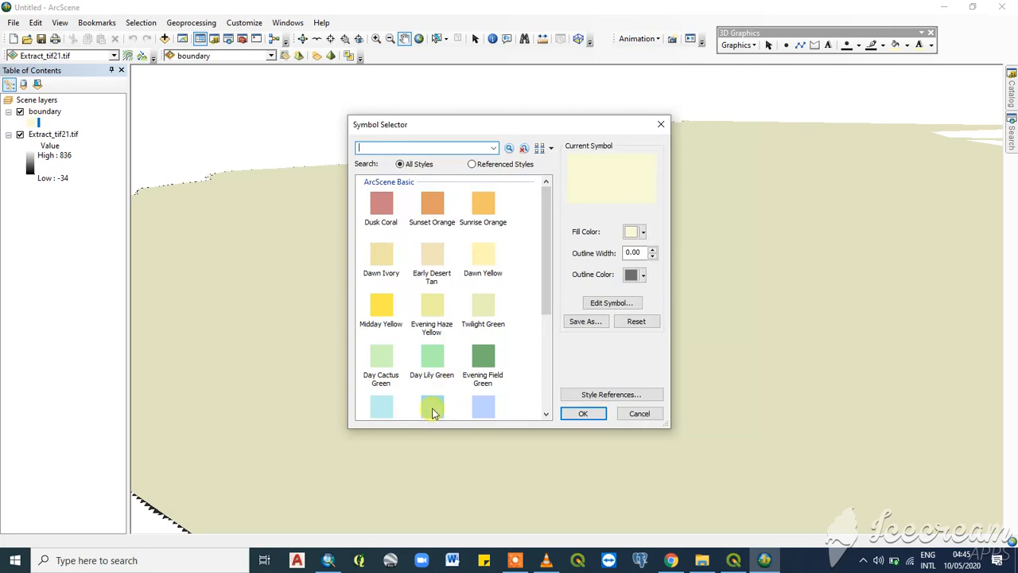
click(432, 408)
click(585, 412)
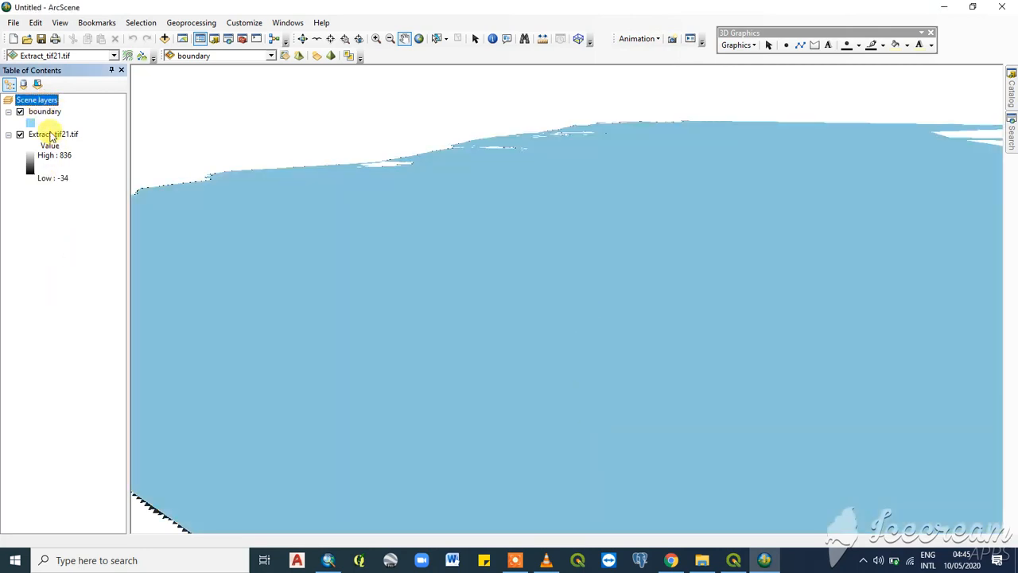
- Zoom to the Extract_tif21.tif layer and move the boundary layer below it in the layer order
drag(46, 133, 68, 110)
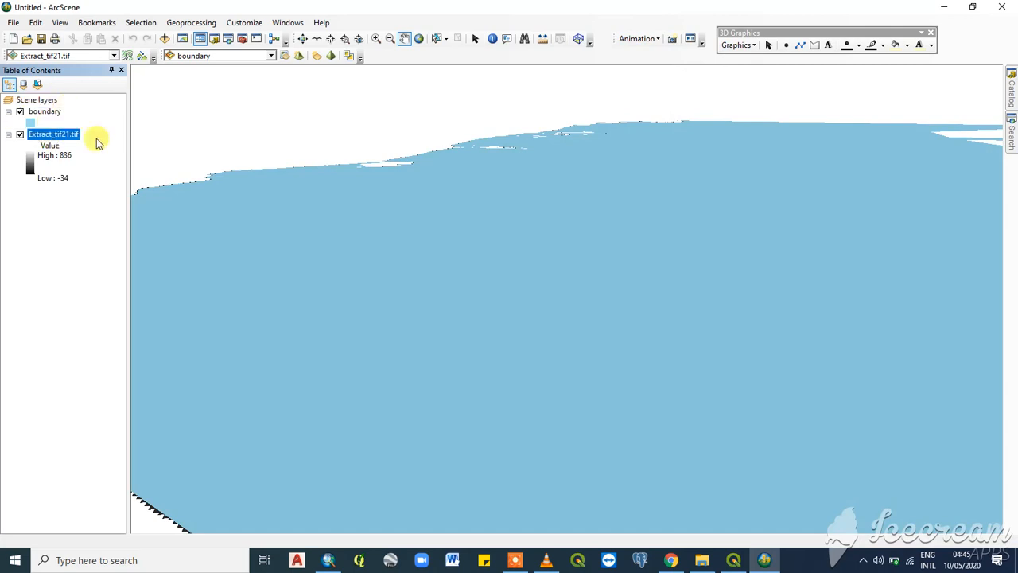
right_click(62, 136)
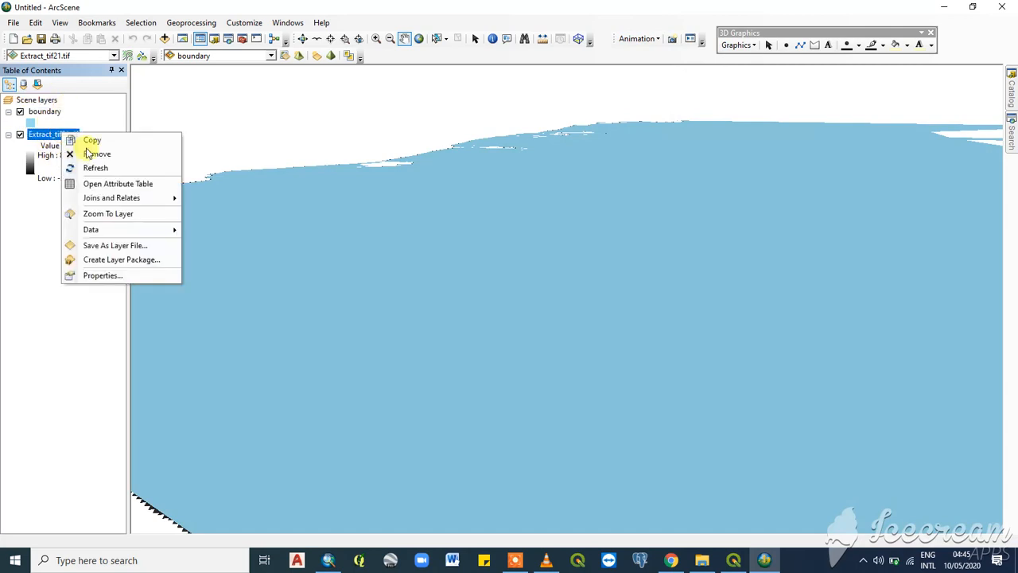
click(106, 214)
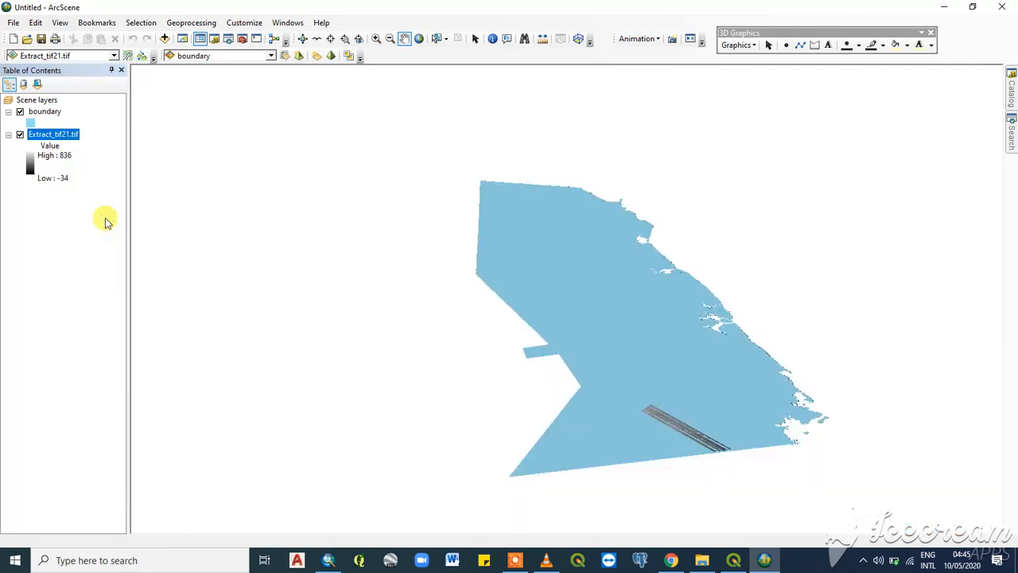
drag(718, 468, 589, 405)
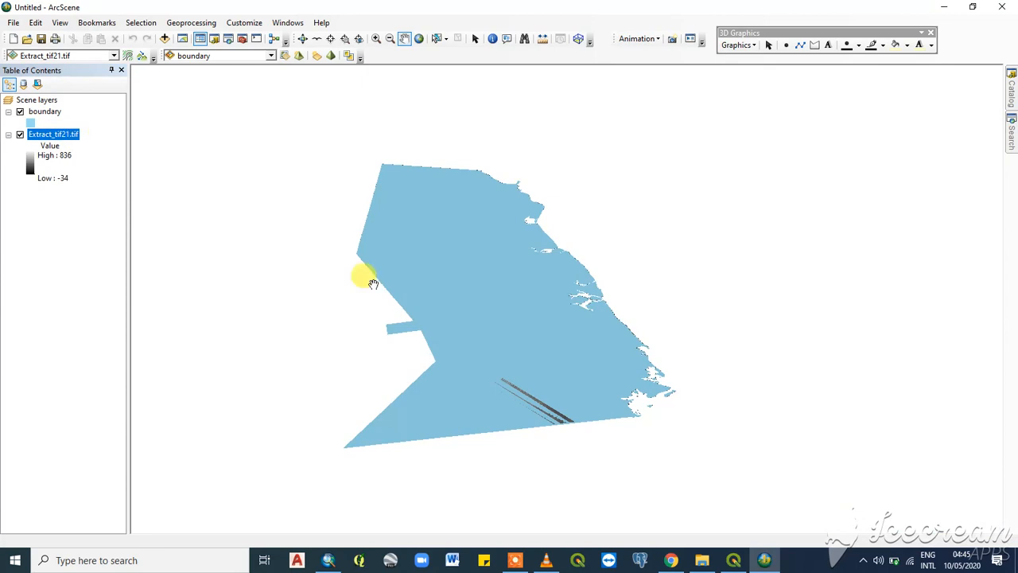
drag(561, 417, 557, 403)
drag(40, 111, 41, 189)
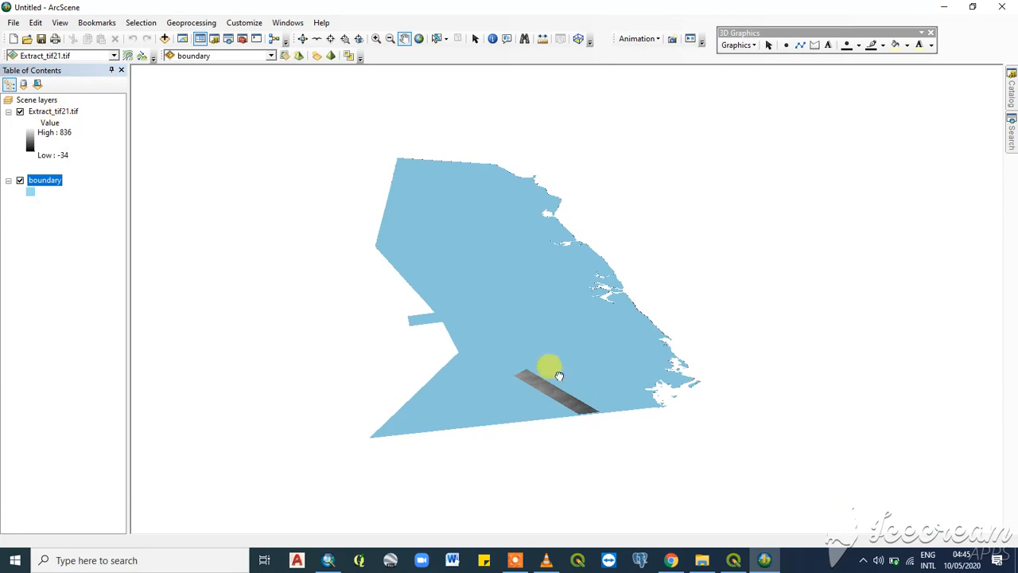
drag(550, 368, 548, 384)
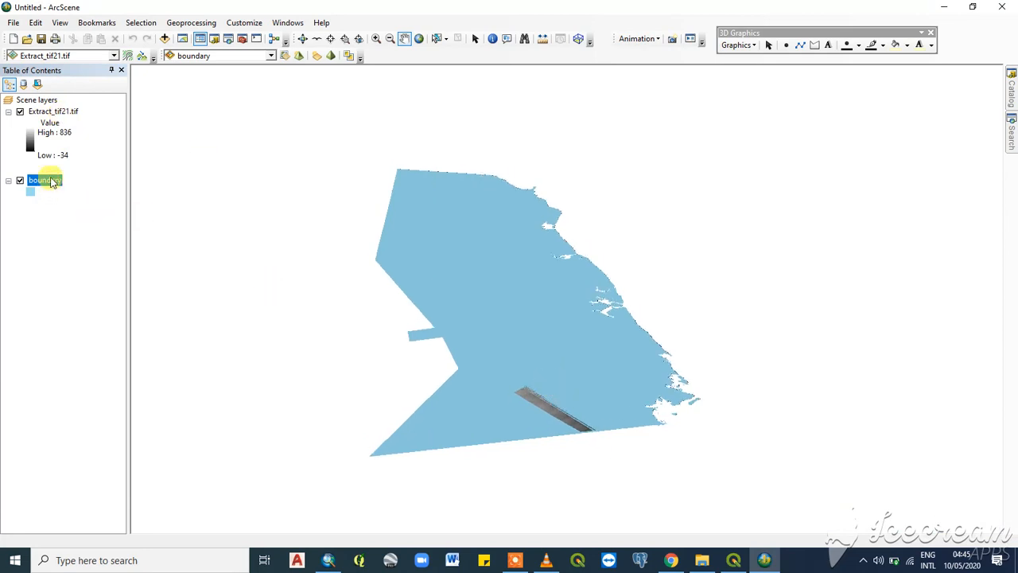
- Float the Extract_tif21.tif layer on its own elevation surface with a conversion factor of 0.00001 and a layer offset of 0.0001
right_click(67, 111)
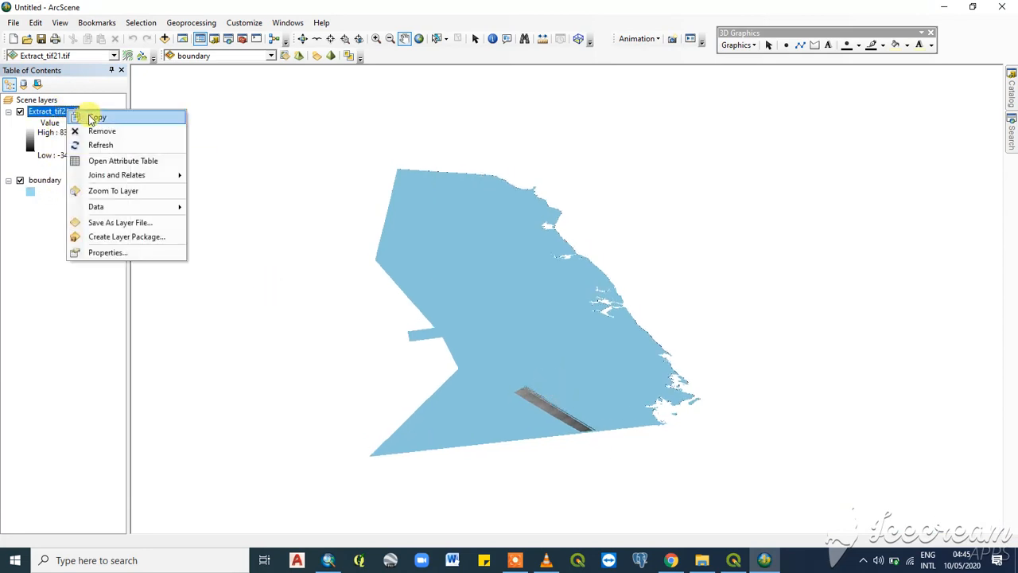
click(108, 252)
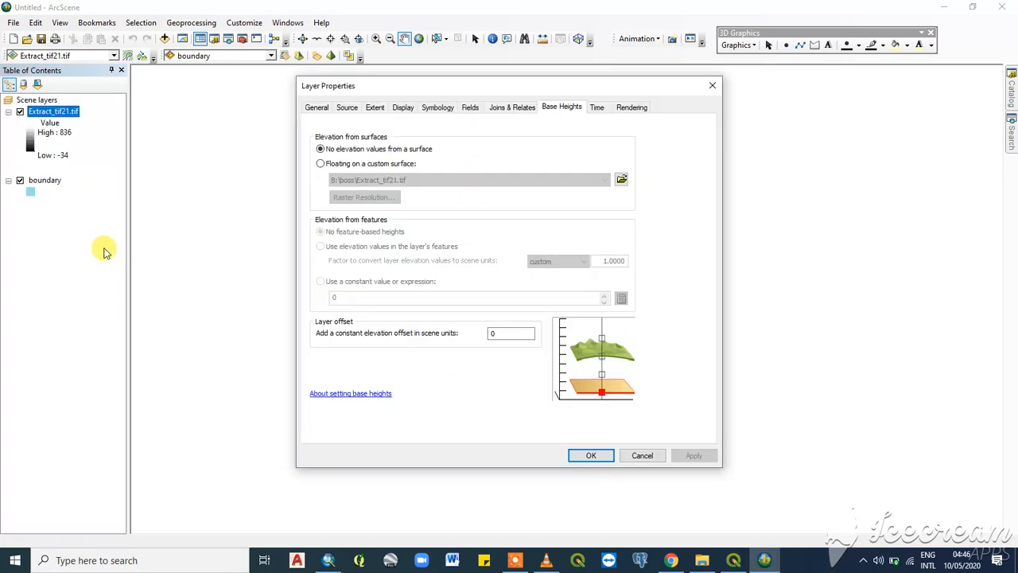
click(319, 164)
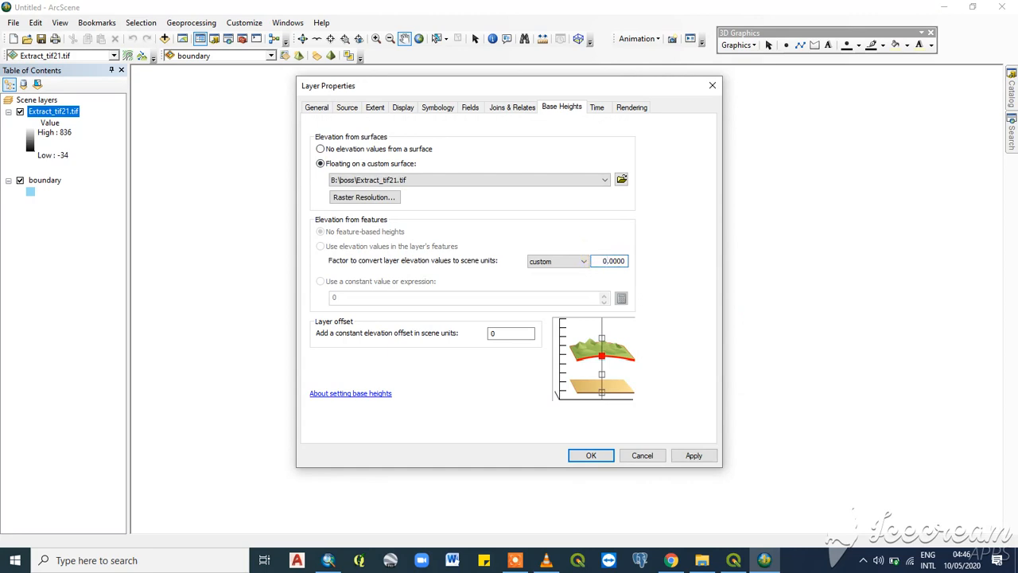
click(614, 261)
text(1)
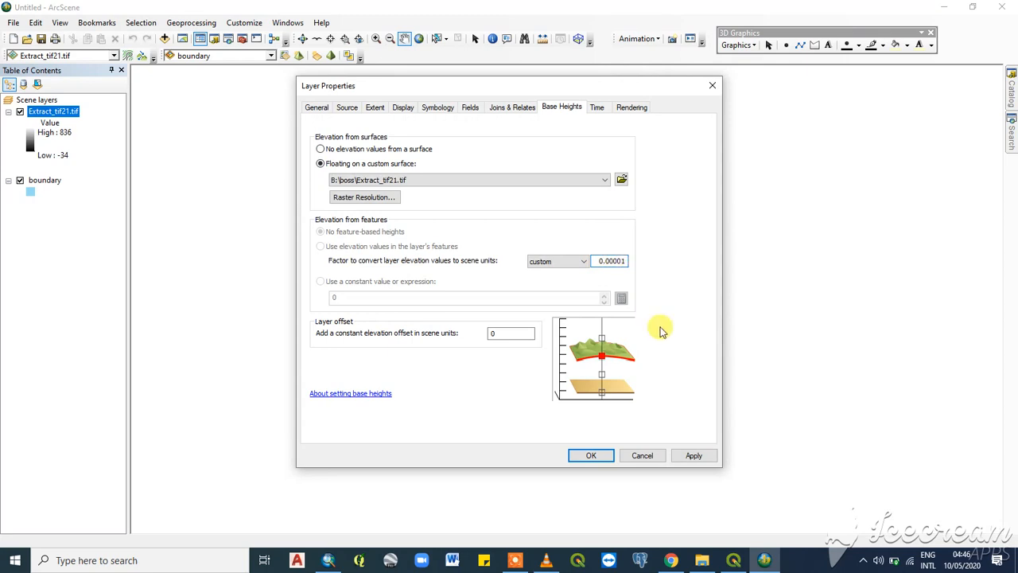
double_click(496, 332)
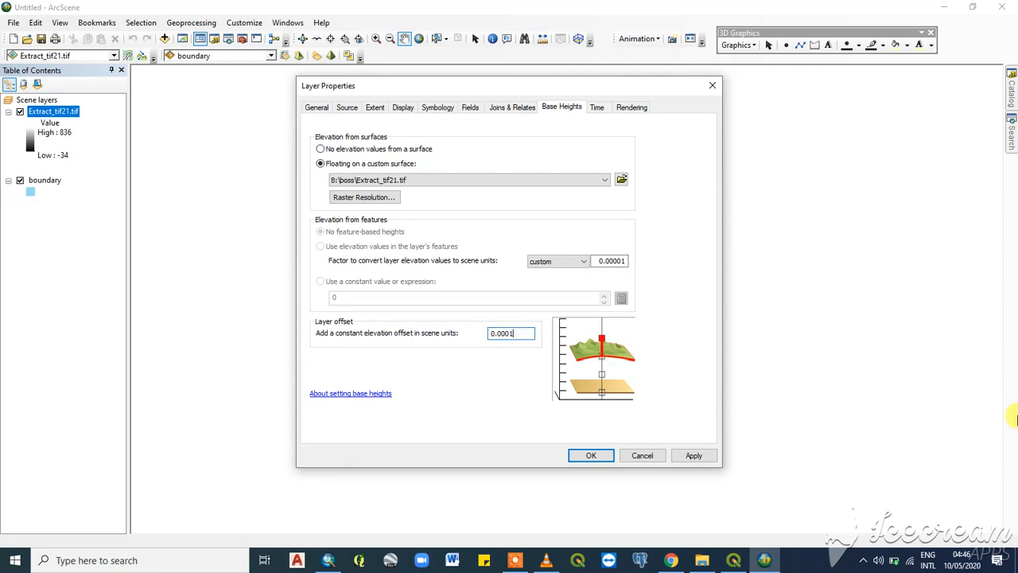
click(688, 455)
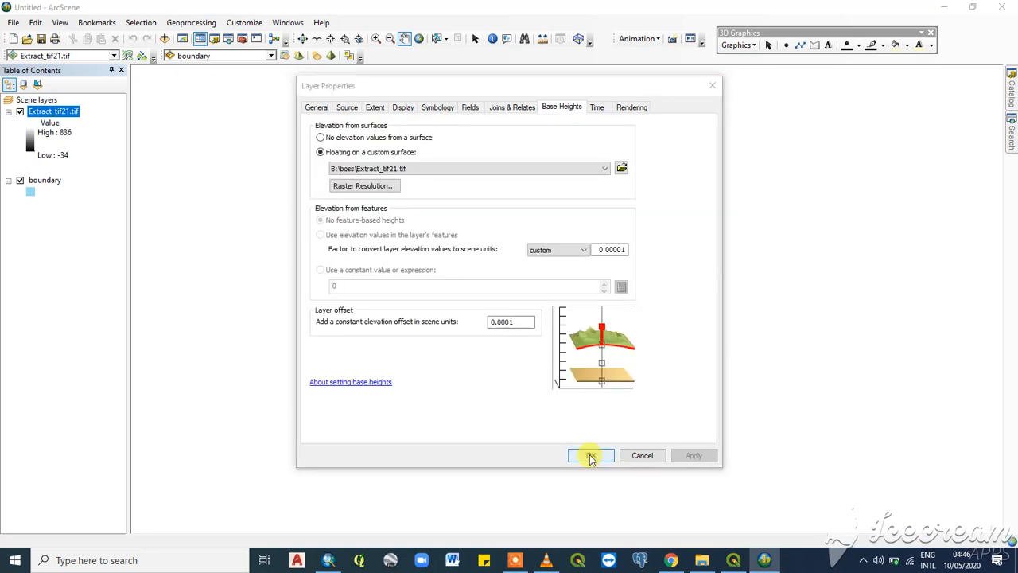
click(590, 456)
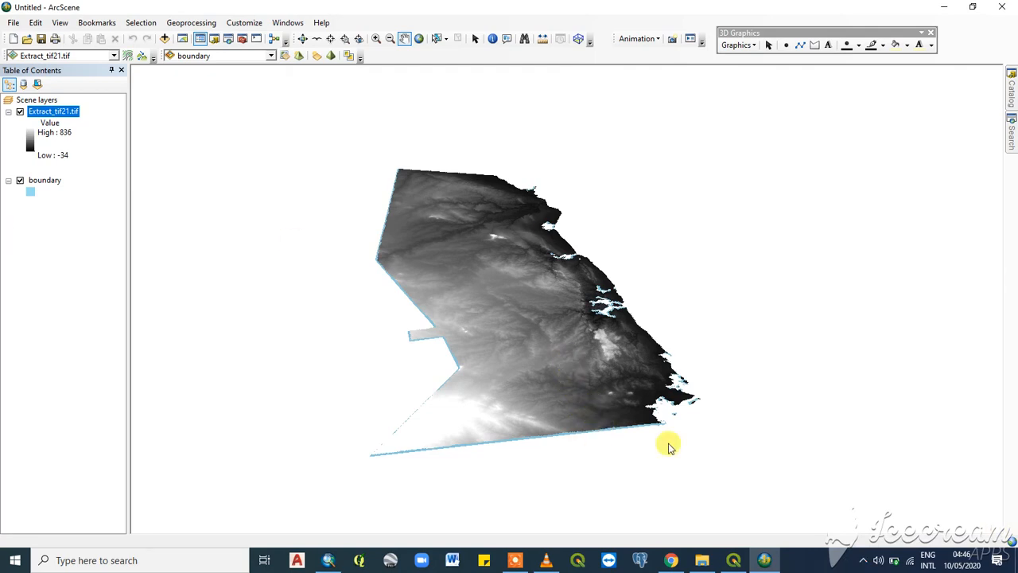
- Inspect the raster's relief against the boundary polygon, from above and from a low oblique angle
scroll(538, 391, down, 3)
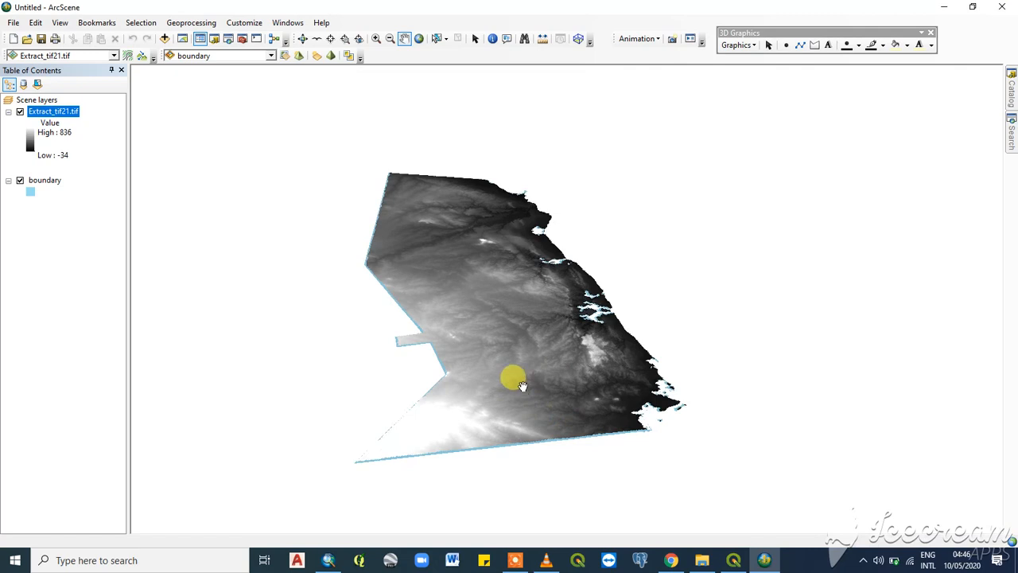
scroll(536, 398, up, 5)
scroll(504, 416, up, 2)
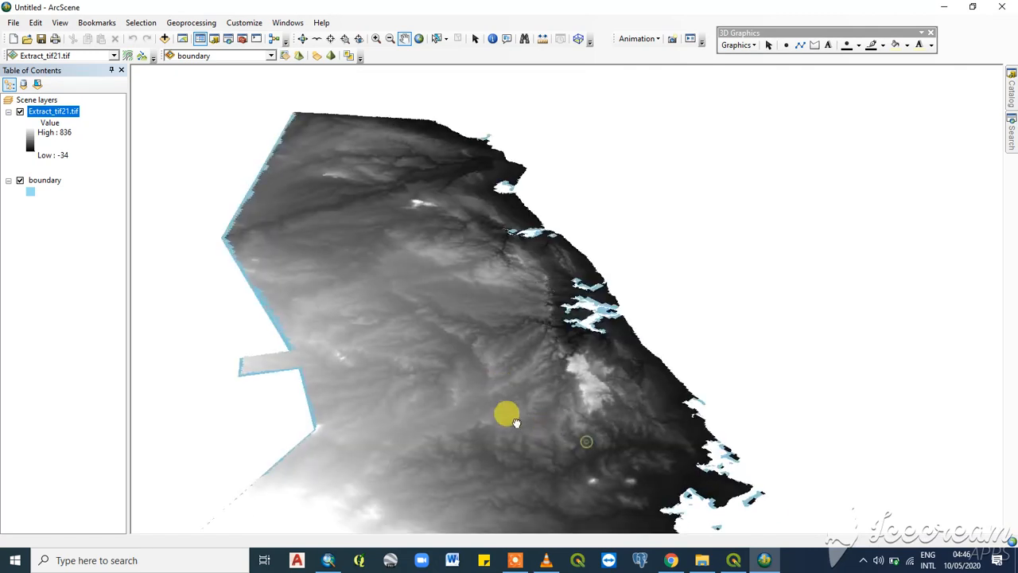
drag(437, 209, 617, 256)
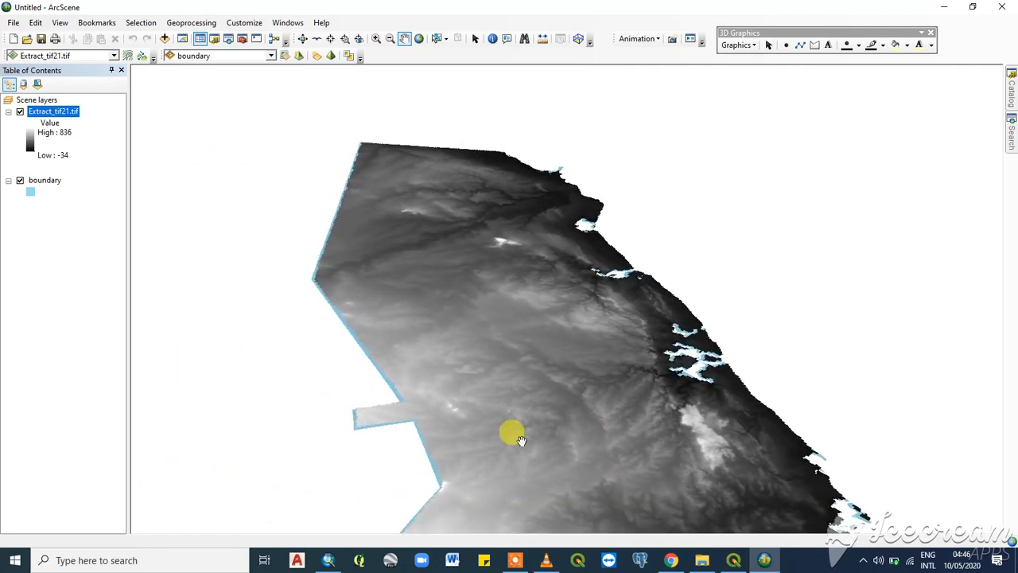
drag(515, 435, 513, 382)
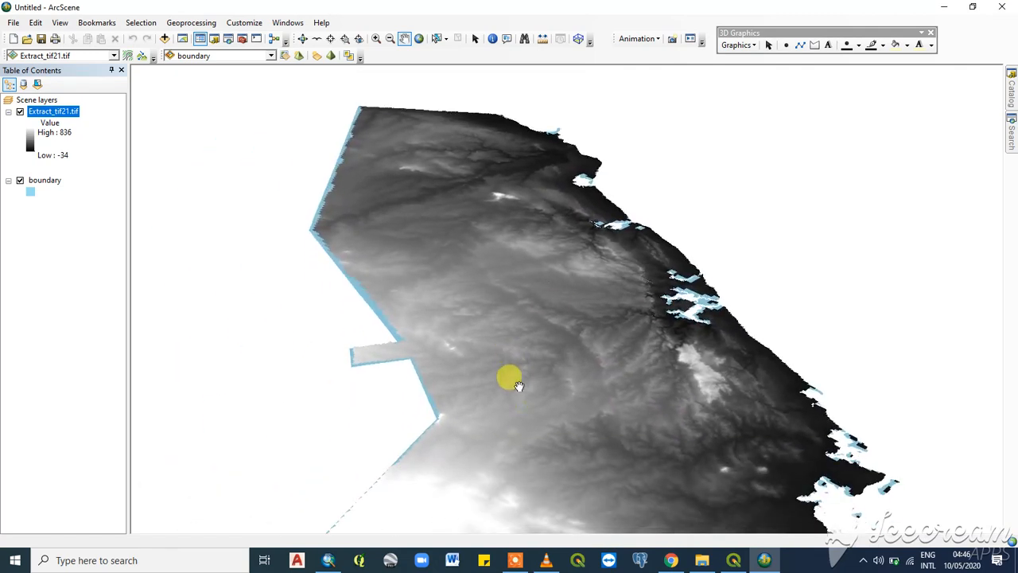
click(301, 38)
drag(686, 466, 617, 295)
scroll(561, 326, up, 5)
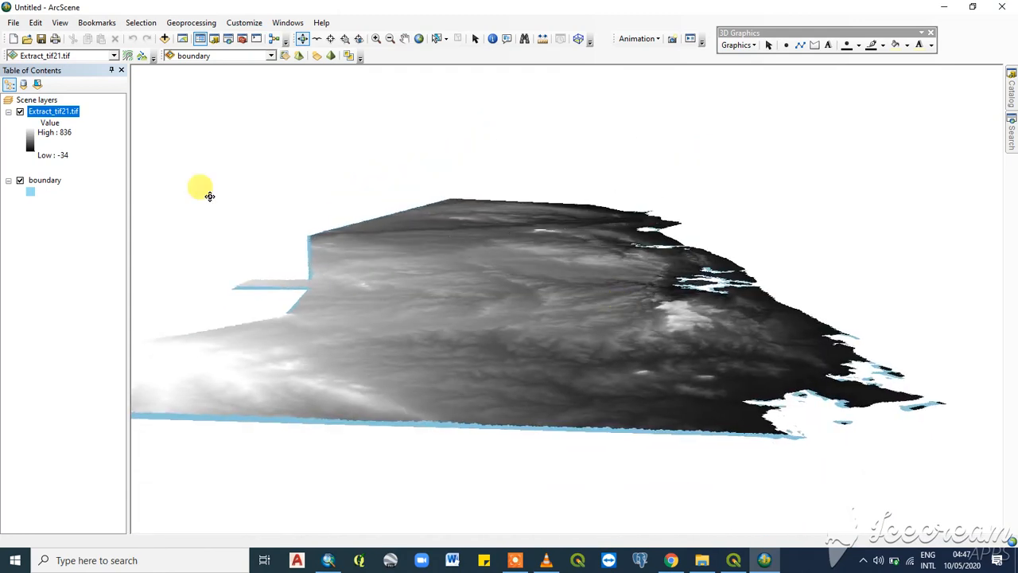
- Set the Extract_tif21.tif layer's elevation conversion factor to 0.00010 in its base height settings
right_click(60, 110)
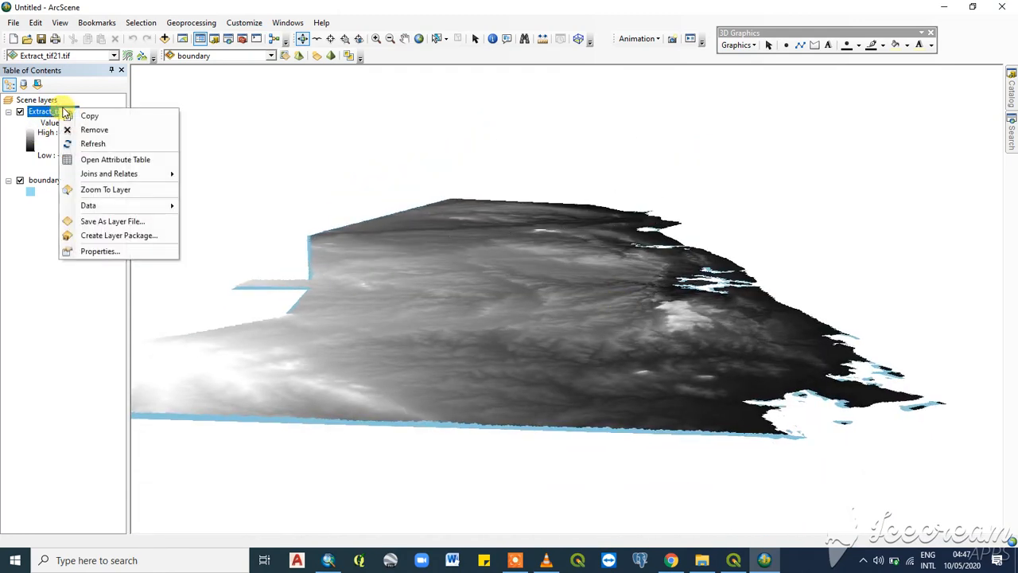
click(98, 251)
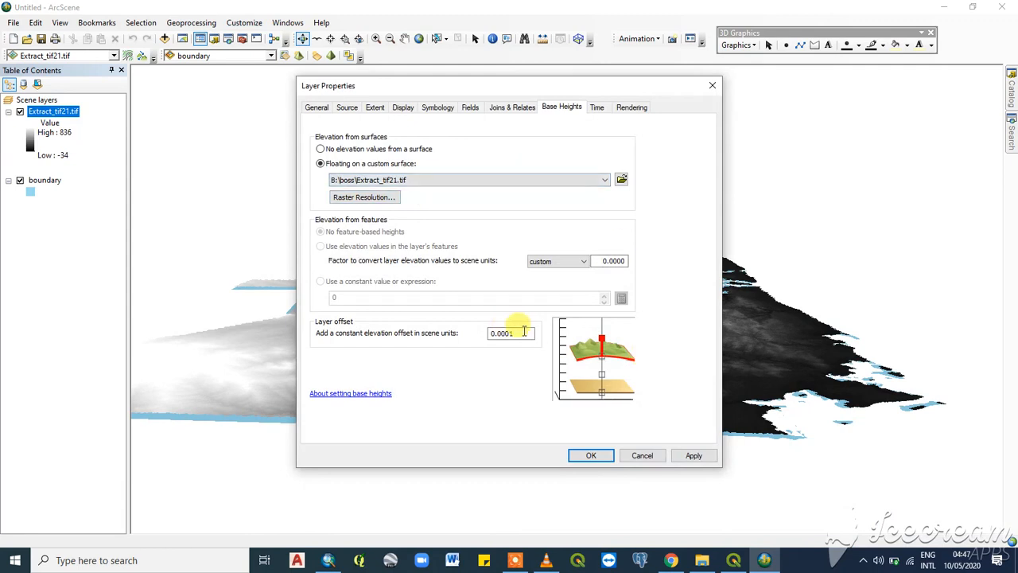
click(619, 261)
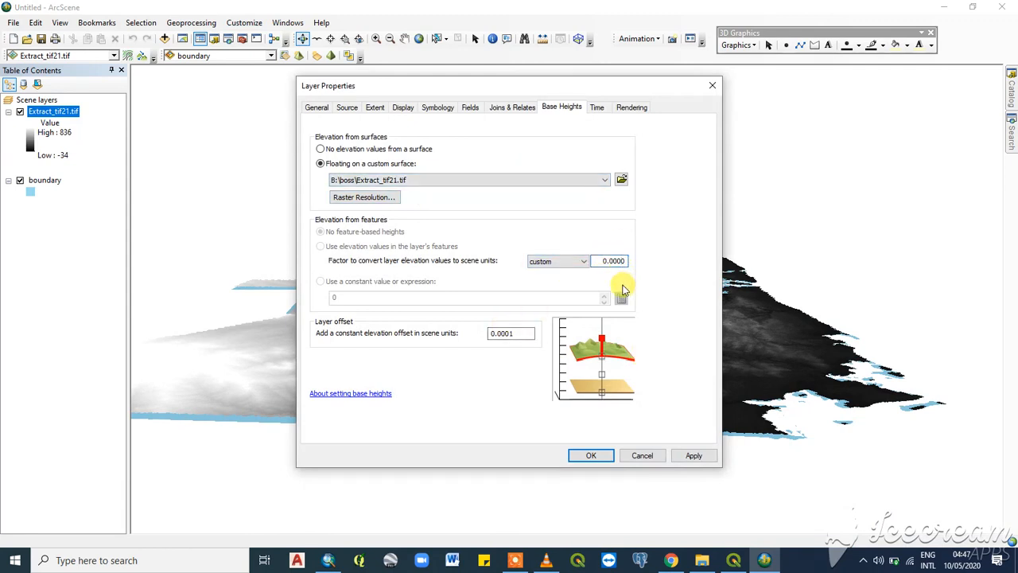
text(60)
click(694, 455)
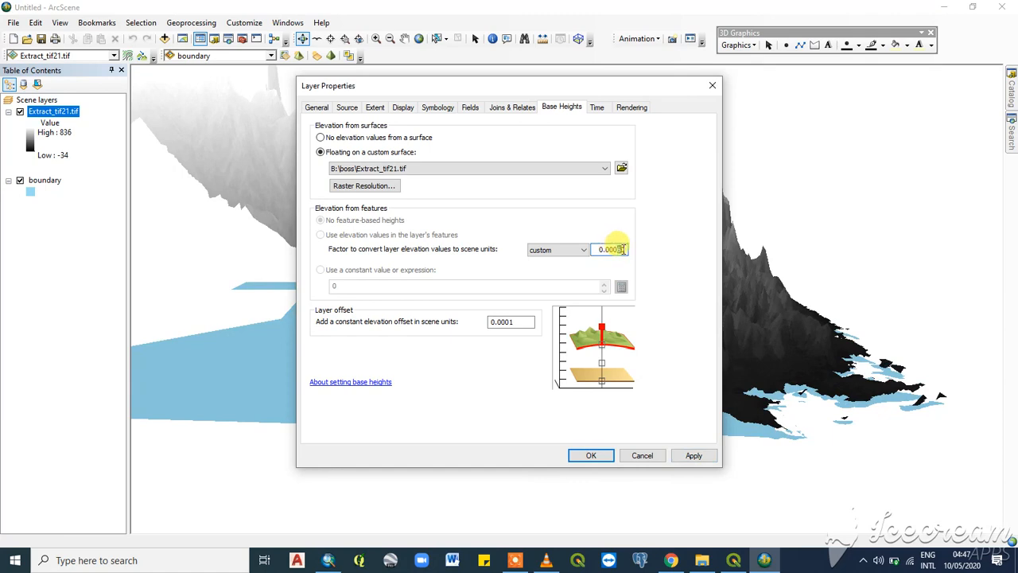
click(693, 455)
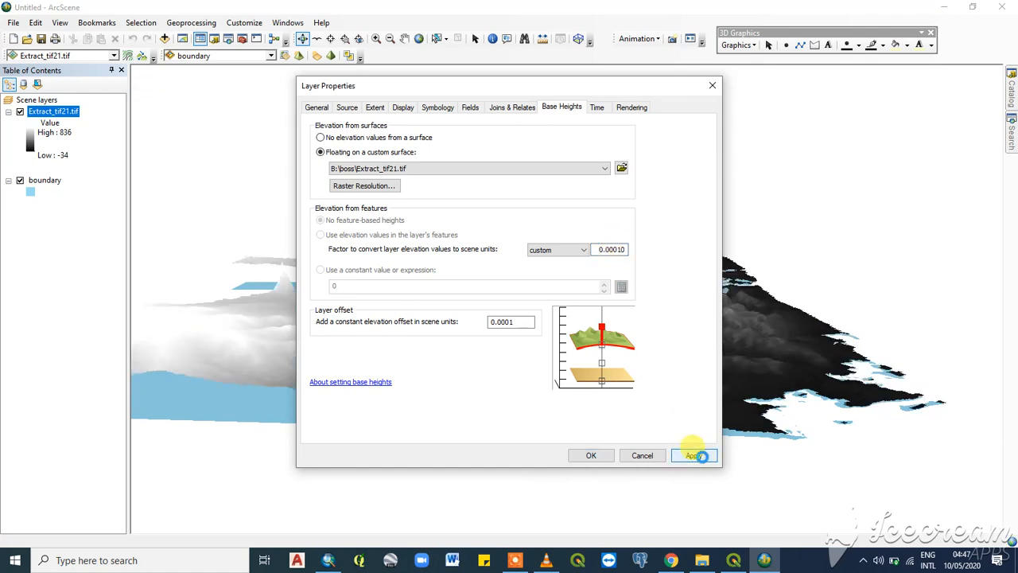
click(593, 455)
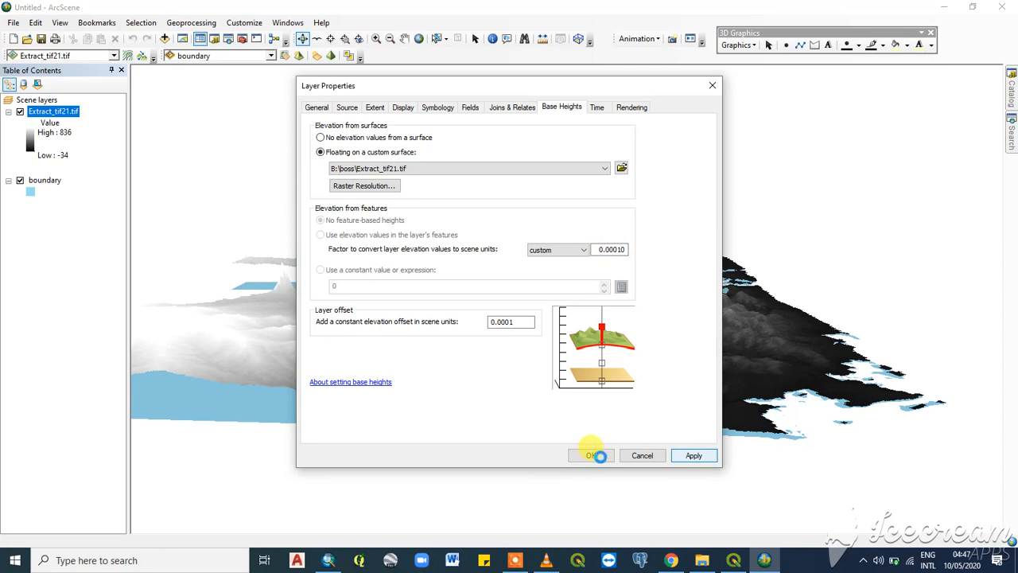
click(592, 456)
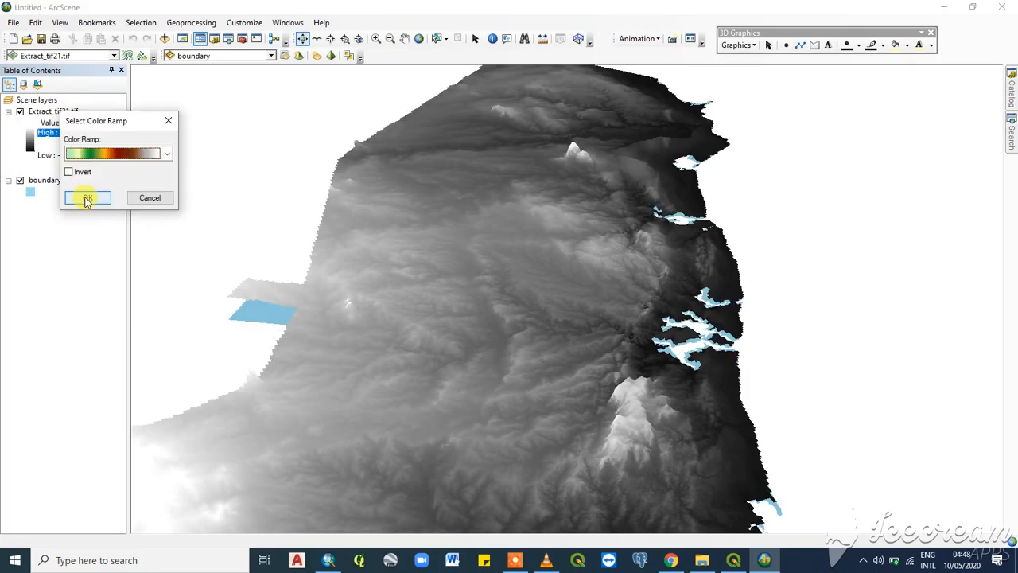
- Apply the green, yellow, red, brown and white color ramp to the Extract_tif21.tif elevation values without inverting it
click(83, 196)
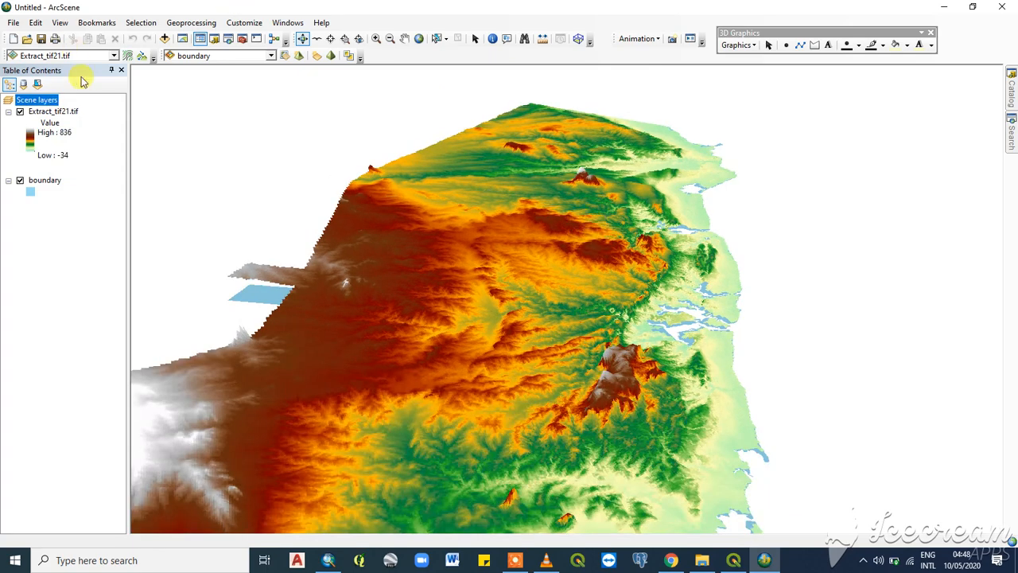
- Examine the colored 3D terrain's peaks, valleys and coastline up close and from several angles
click(303, 39)
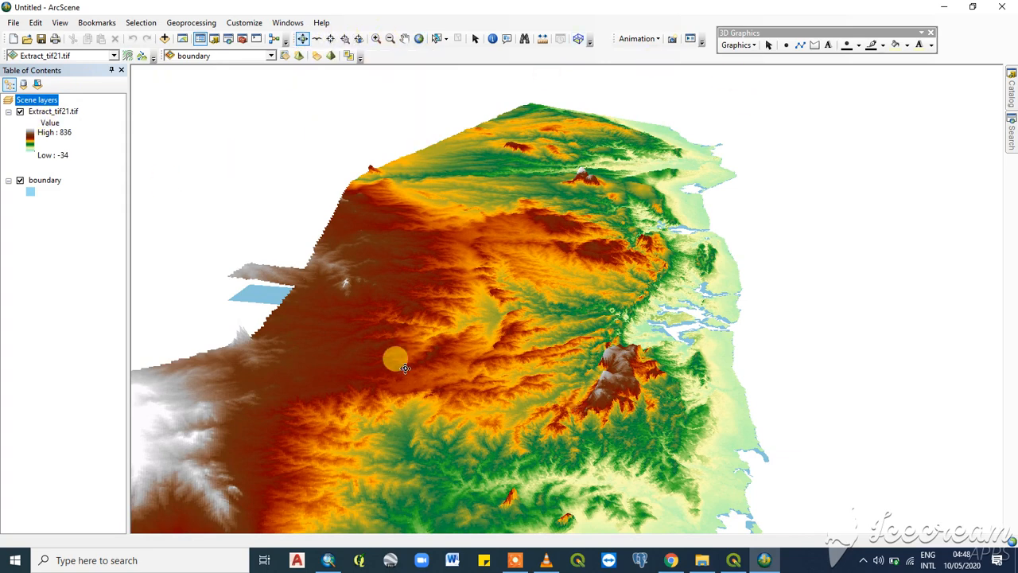
scroll(578, 332, up, 5)
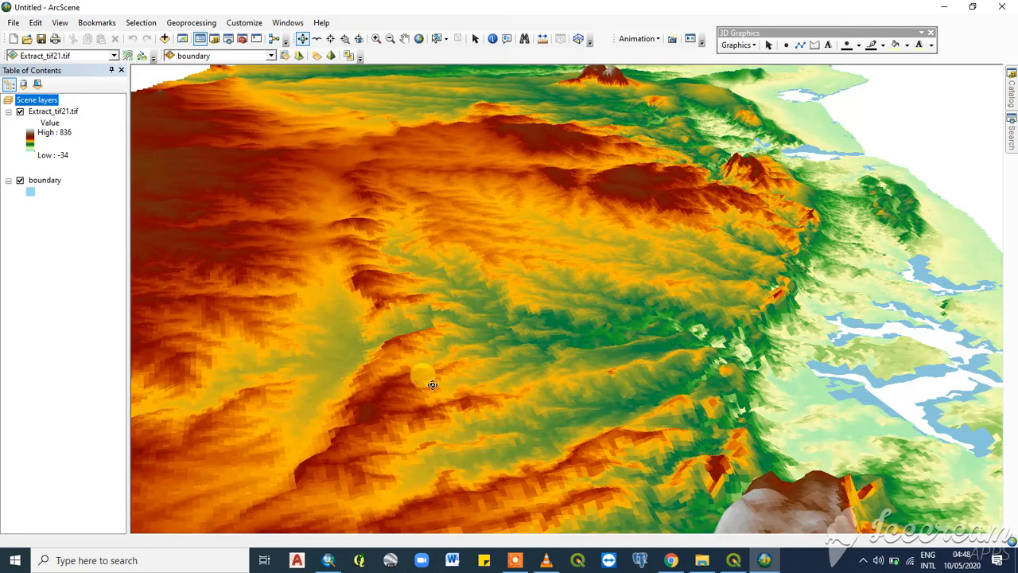
scroll(432, 384, down, 5)
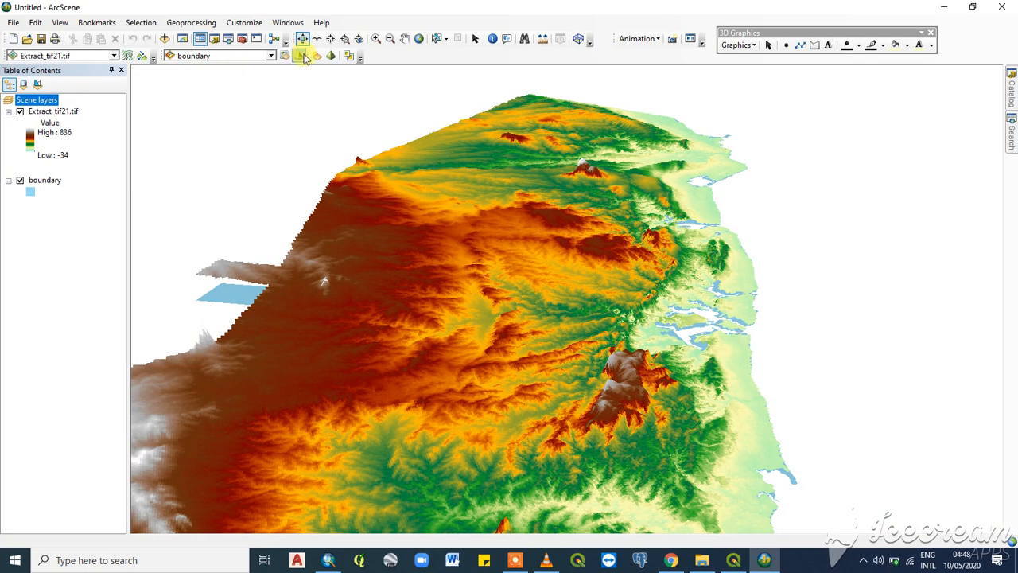
drag(552, 264, 526, 276)
scroll(570, 400, down, 2)
scroll(569, 400, up, 4)
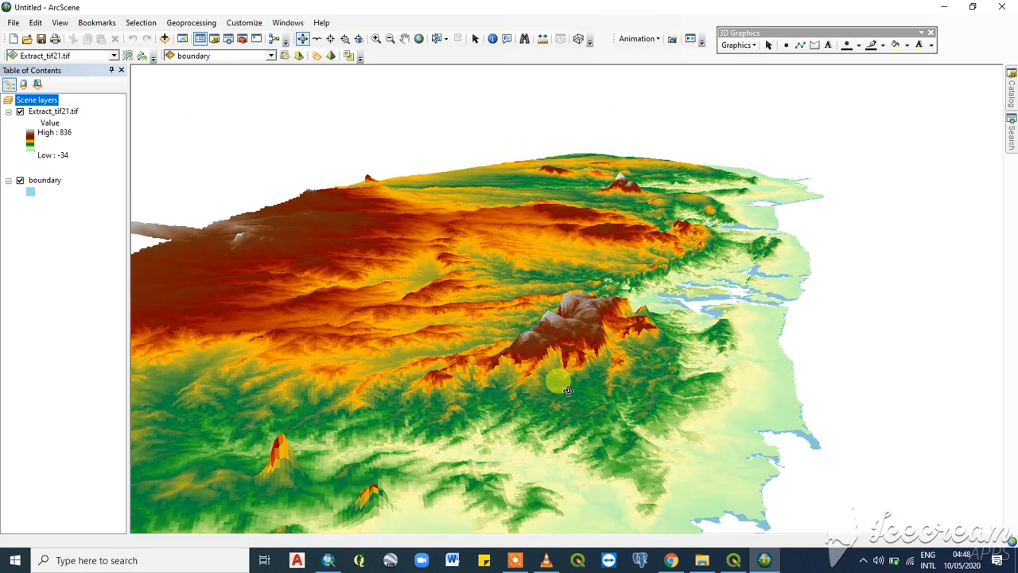
drag(559, 370, 571, 303)
scroll(575, 255, up, 1)
scroll(573, 253, down, 2)
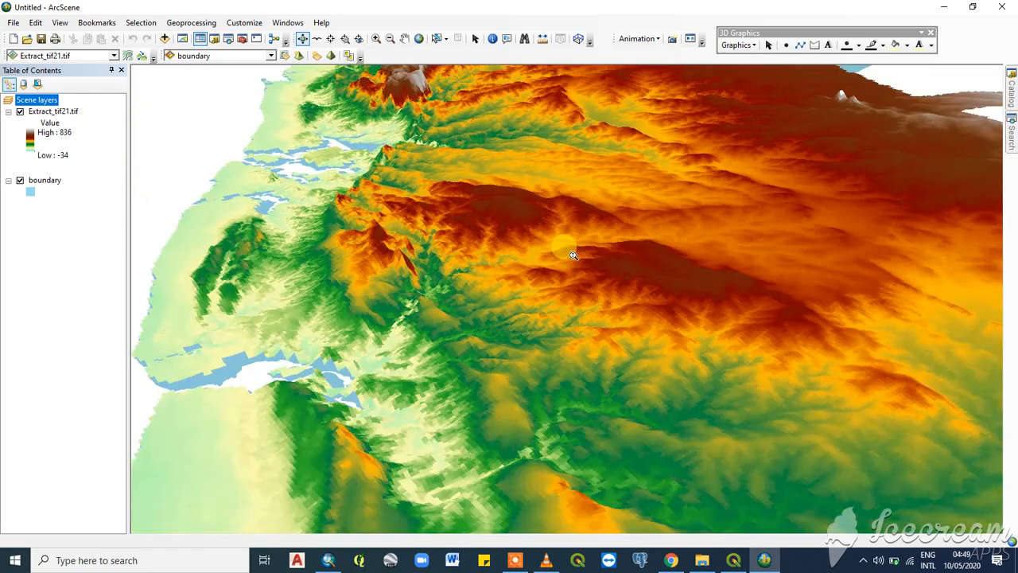
drag(534, 347, 473, 310)
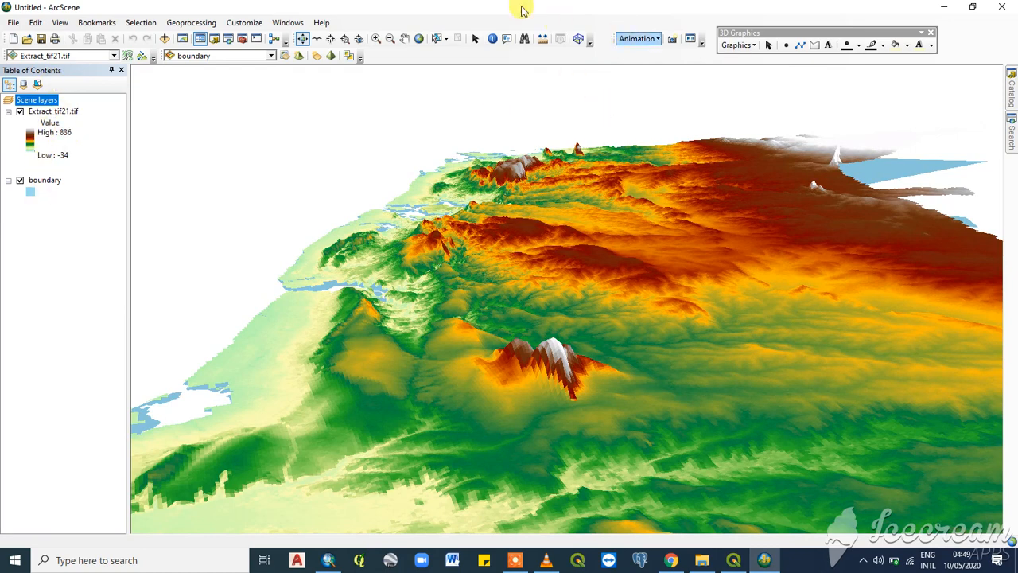
- Begin creating layer-type animation keyframes with boundary as the source object and a new destination track, Layer track 1
click(659, 40)
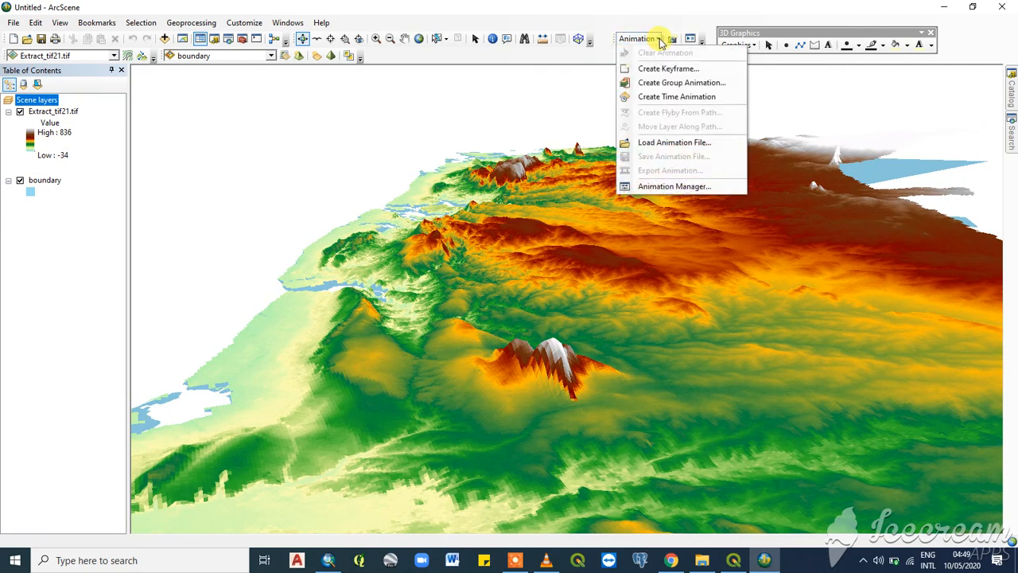
click(677, 188)
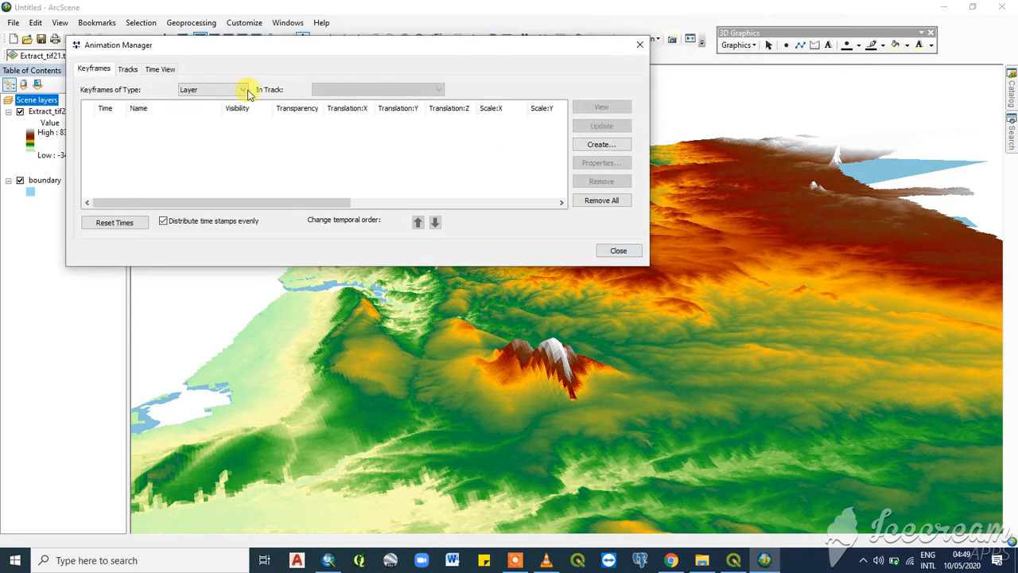
drag(304, 49, 432, 74)
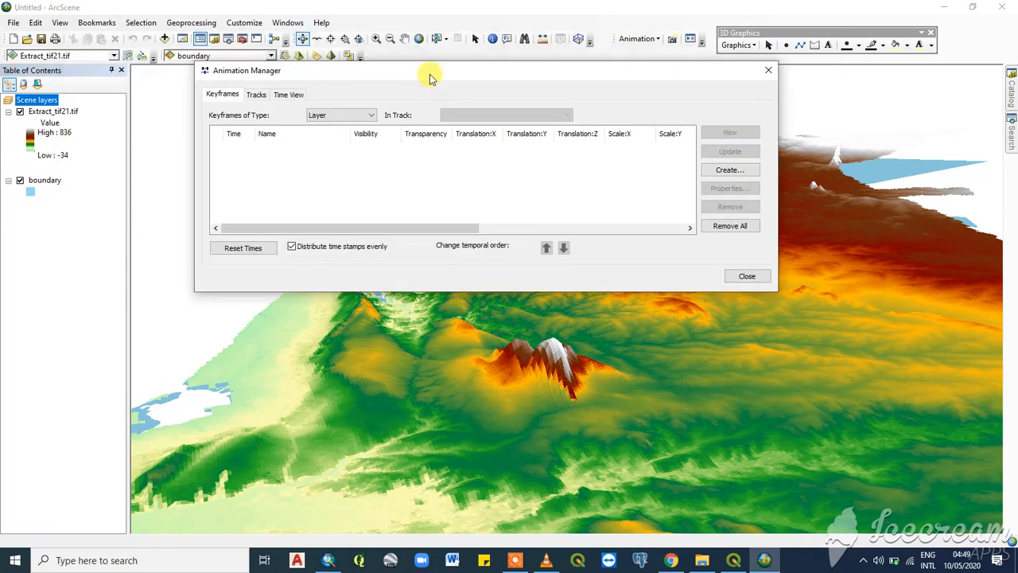
click(729, 170)
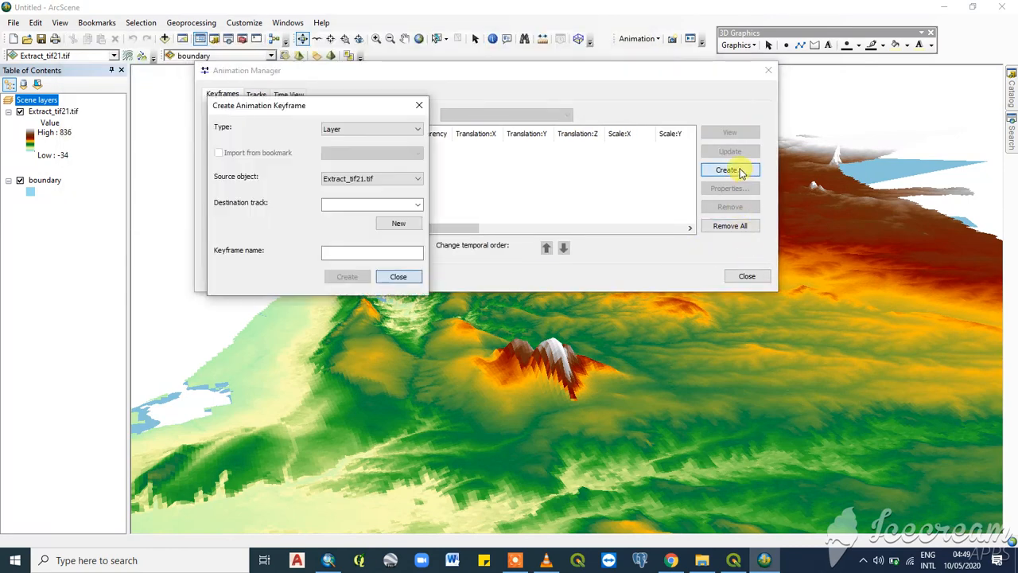
click(357, 130)
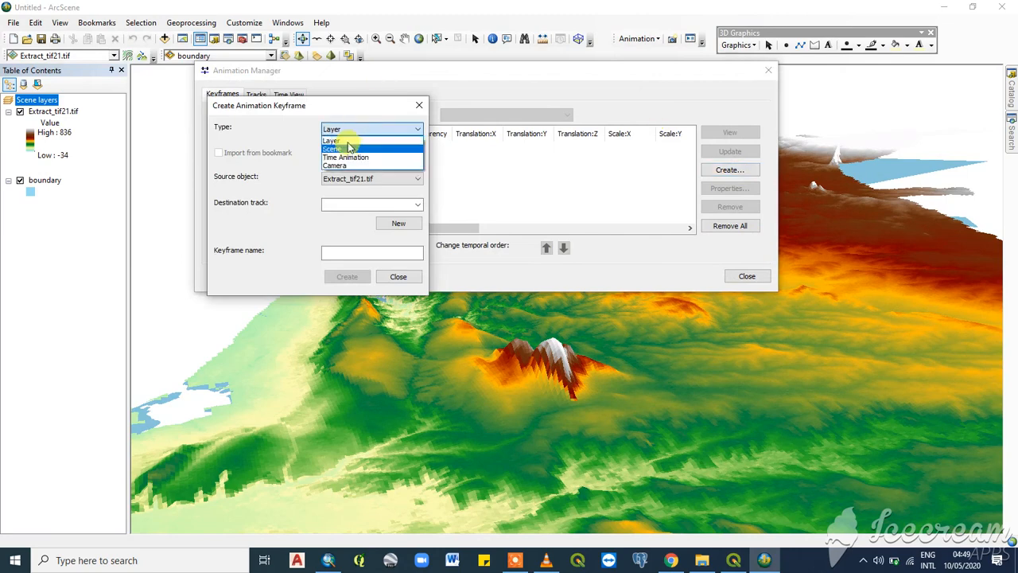
click(341, 136)
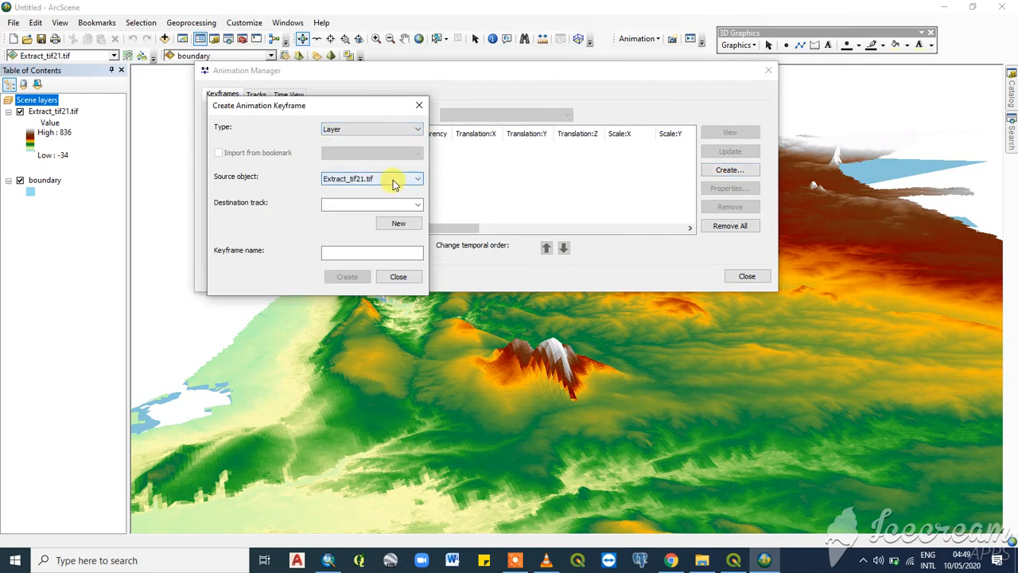
click(393, 181)
click(355, 201)
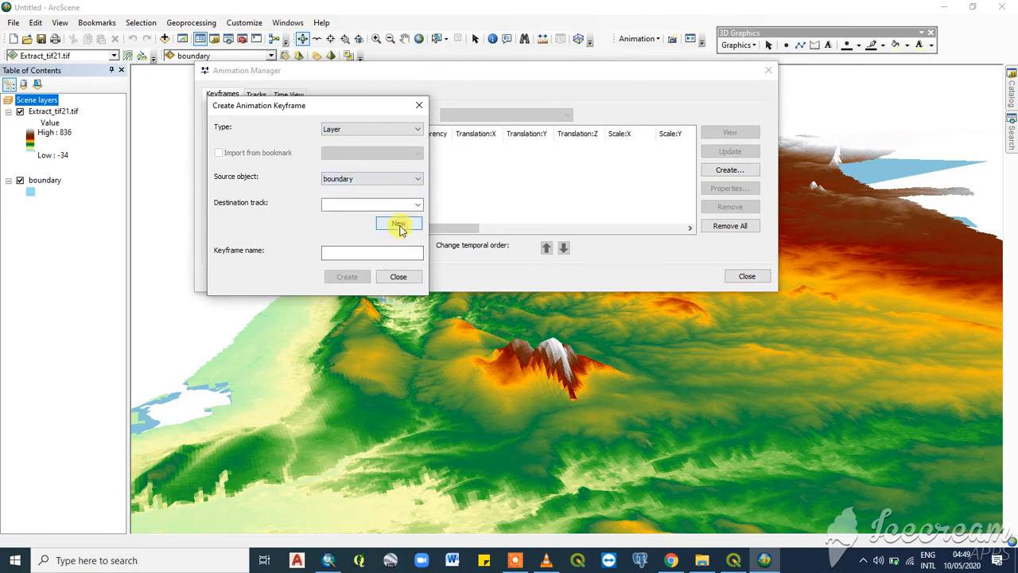
click(398, 225)
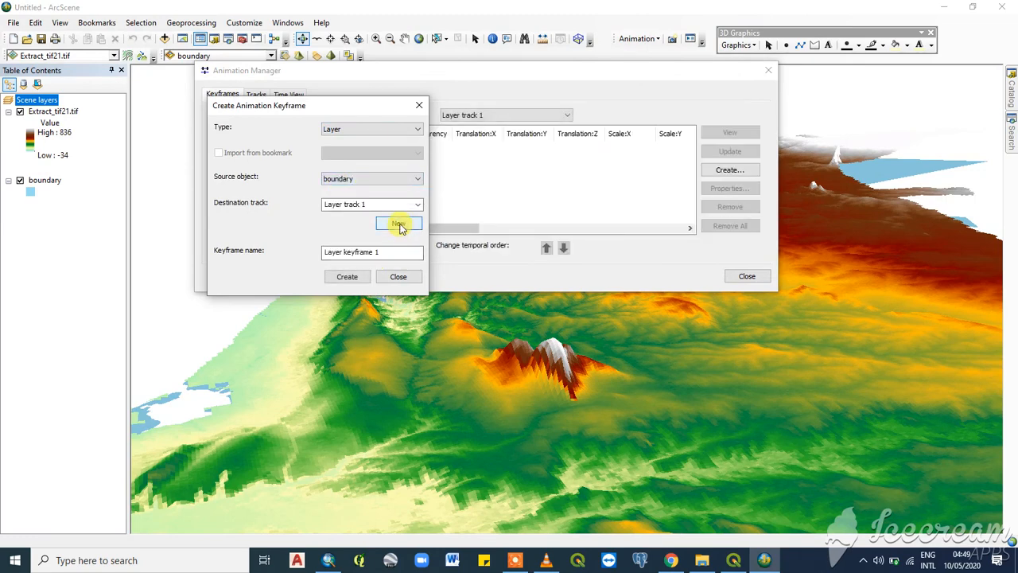
- Create Layer keyframe 1 through Layer keyframe 5 for the boundary layer in Layer track 1
click(347, 277)
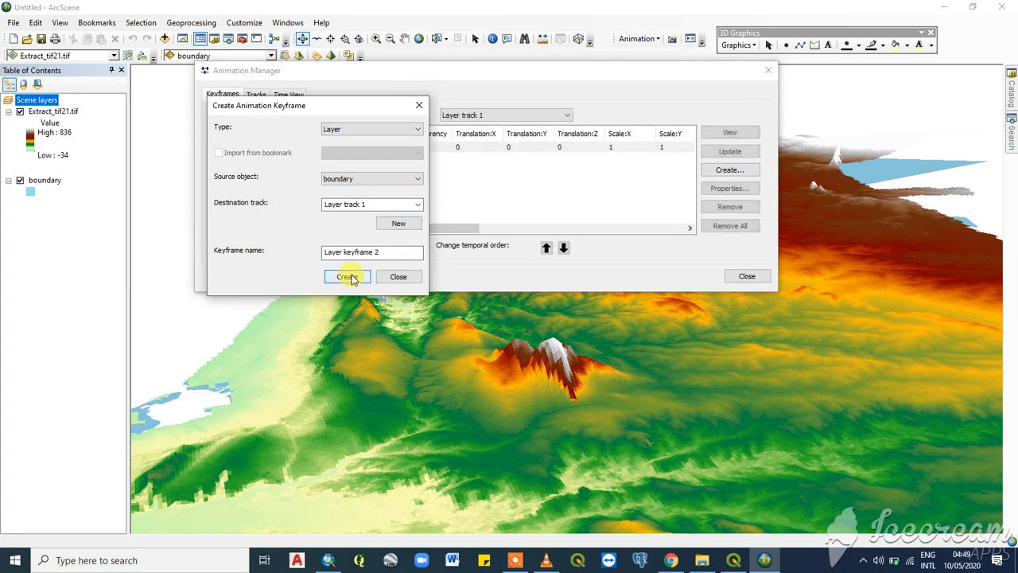
click(348, 276)
click(347, 277)
click(348, 277)
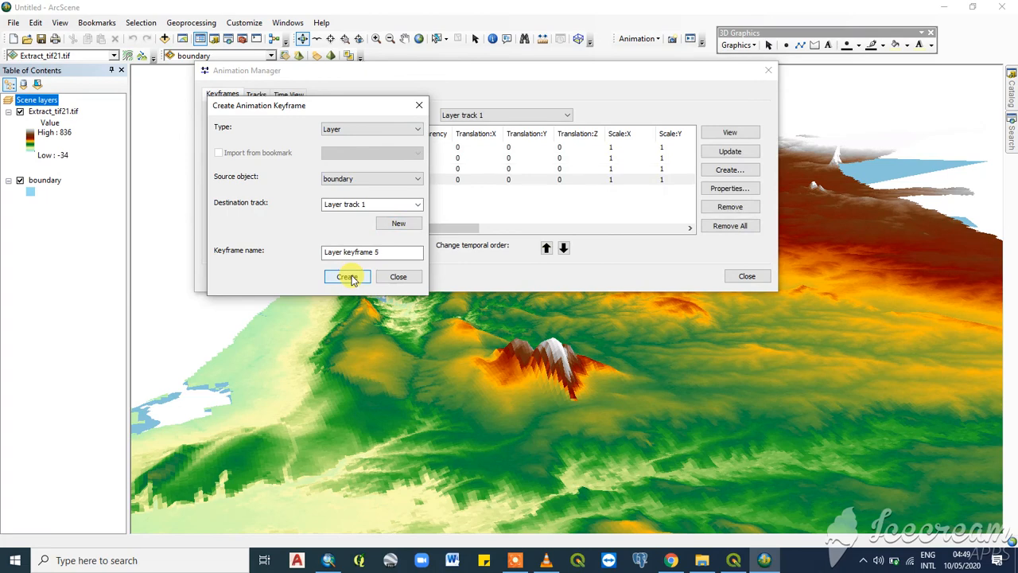
click(348, 277)
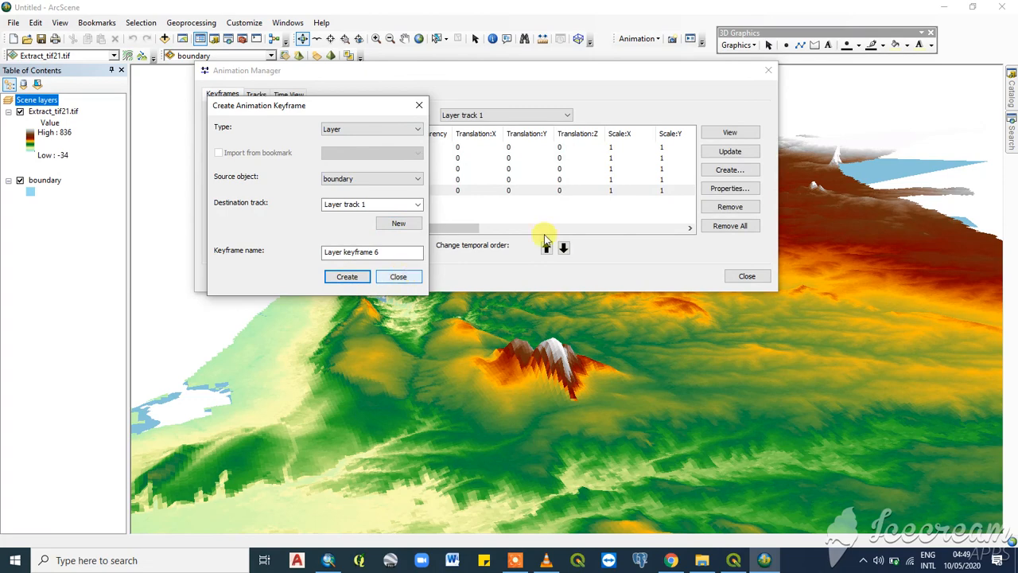
click(401, 276)
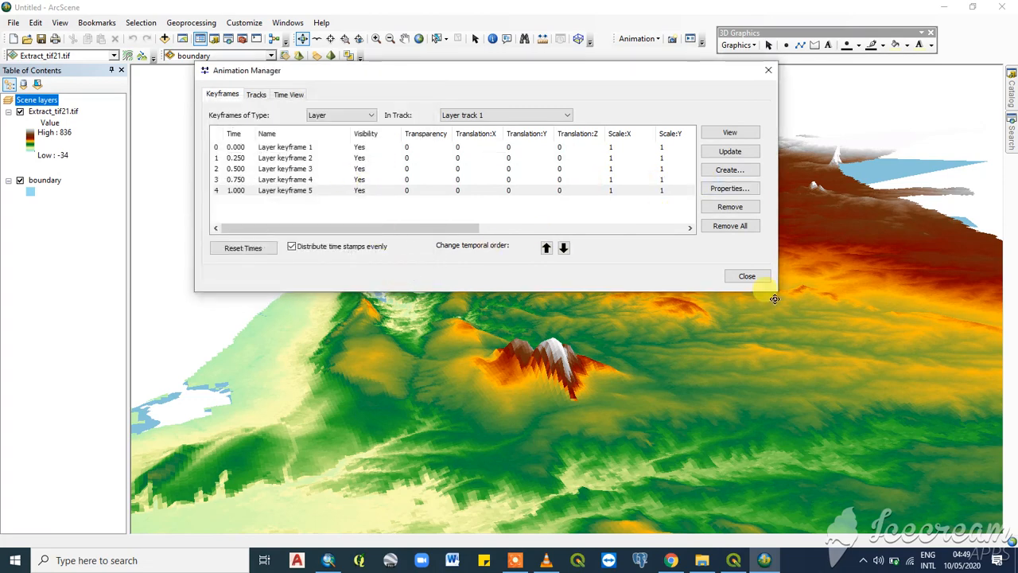
- Set Translation:Z of Layer keyframes 1 to 4 to 0.001, 0.005, 0.010 and 0.015 respectively
click(573, 147)
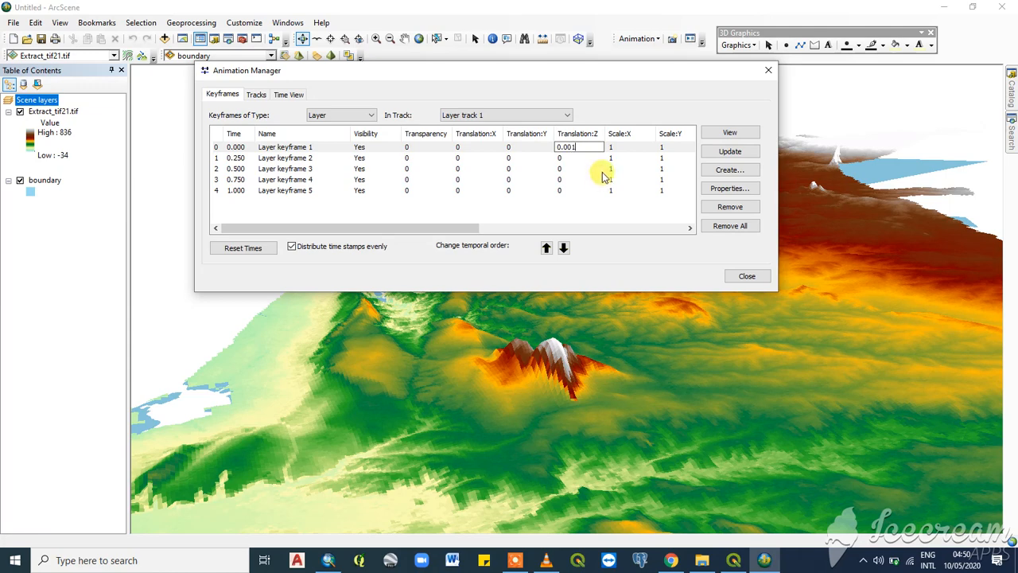
click(563, 157)
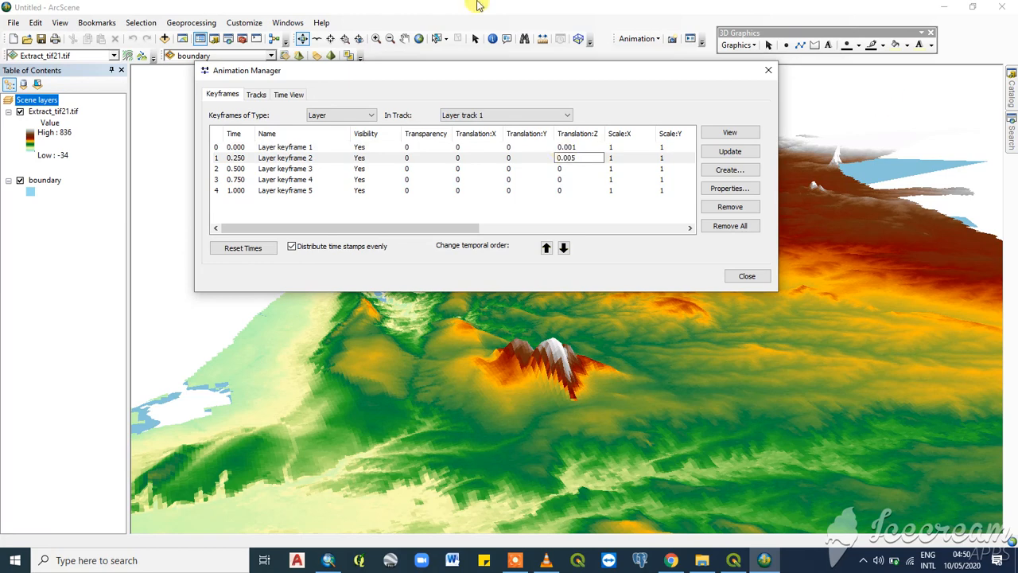
click(561, 169)
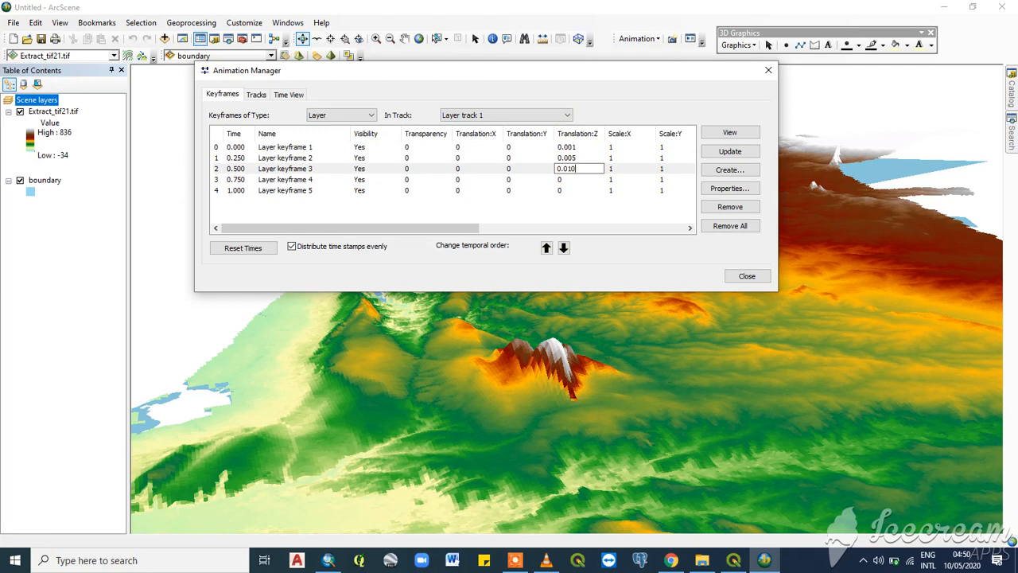
click(569, 181)
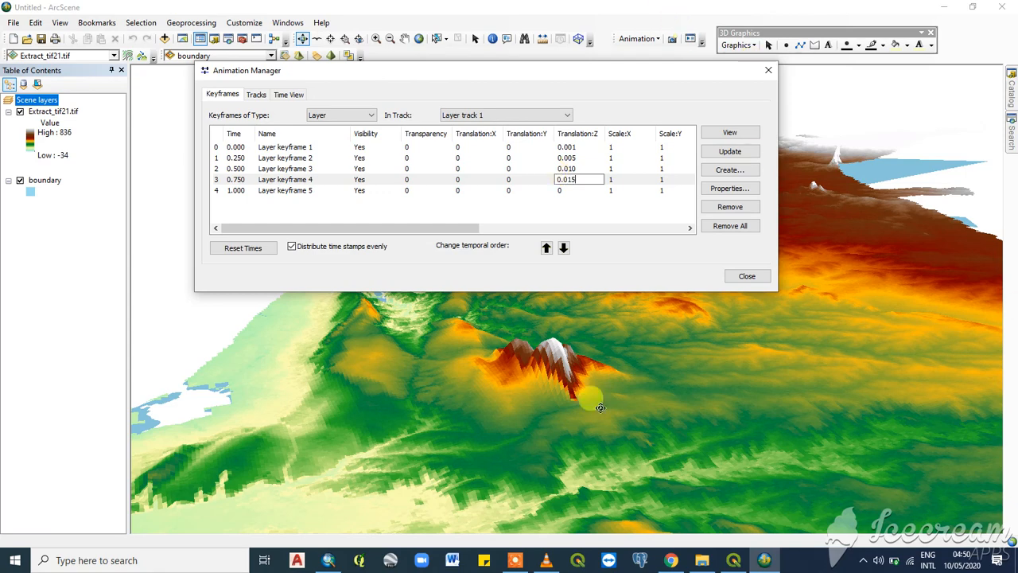
- Remove Layer keyframe 5 from Layer track 1 and close the Animation Manager
click(226, 191)
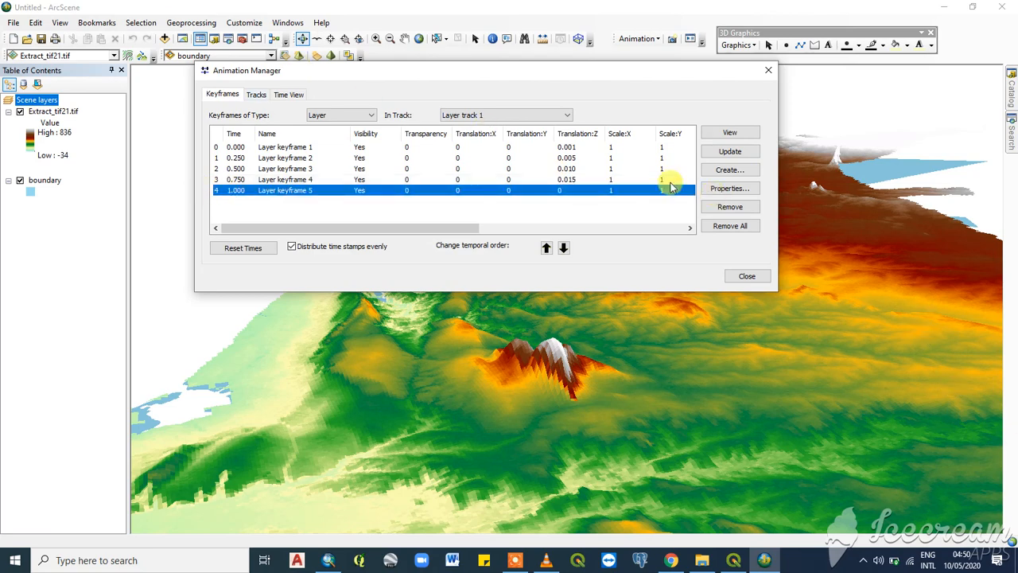
click(730, 207)
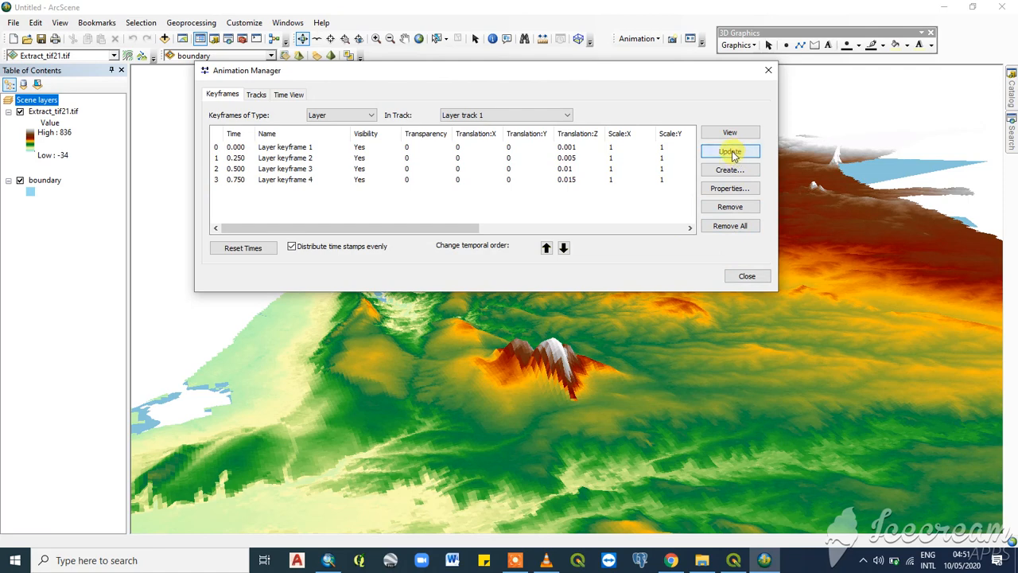
click(747, 277)
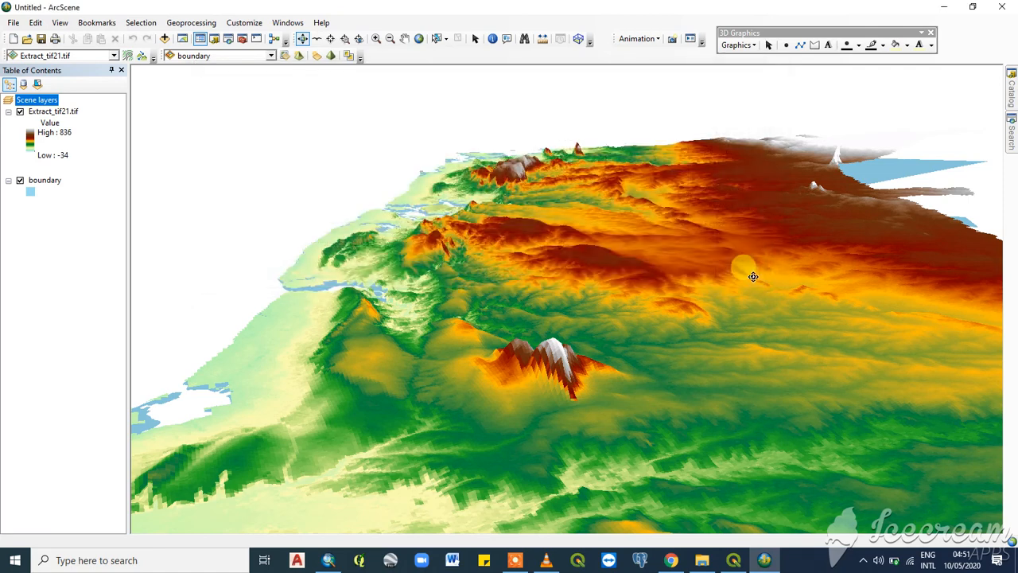
- Move the floating 3D Graphics toolbar away from the Animation toolbar
click(654, 40)
click(654, 40)
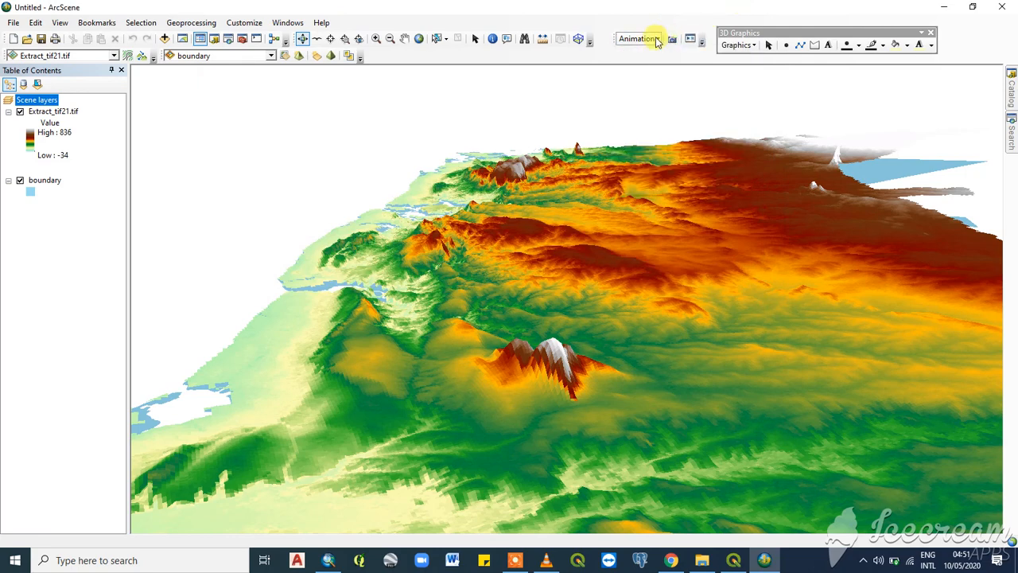
click(654, 40)
click(919, 36)
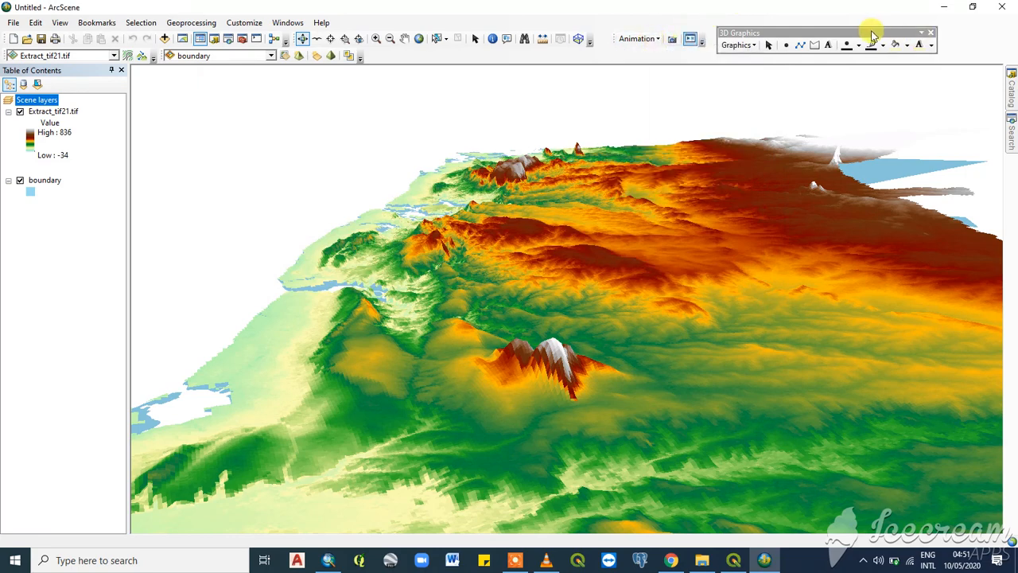
drag(873, 33, 611, 3)
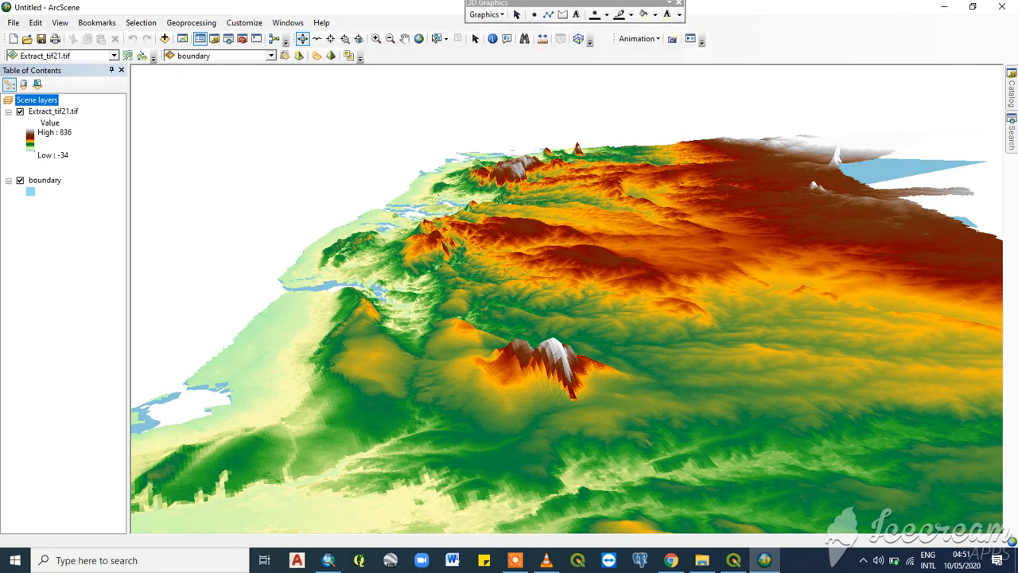
- Play the water-level animation by duration with the play mode Loop forward and reverse
right_click(800, 33)
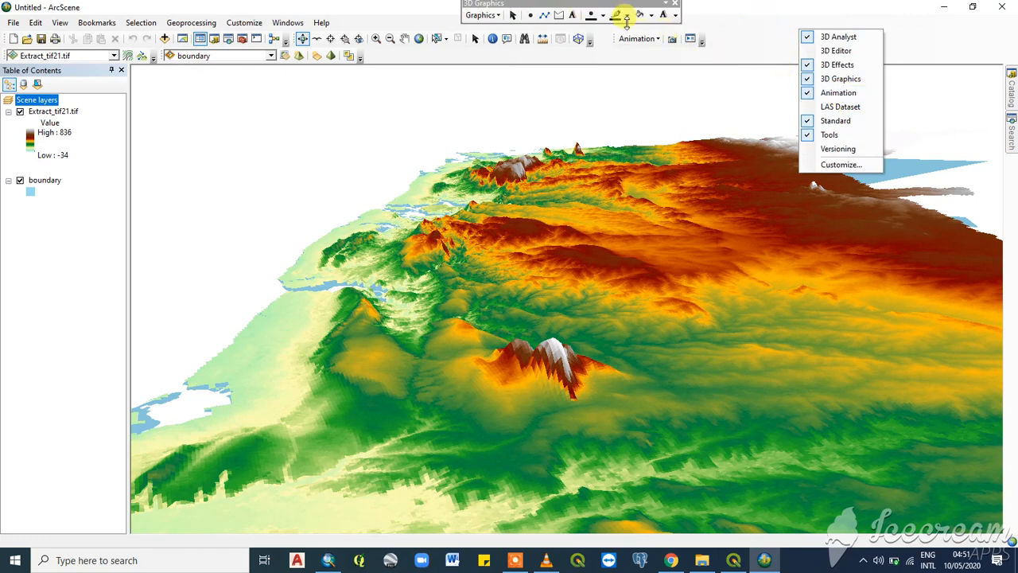
click(658, 38)
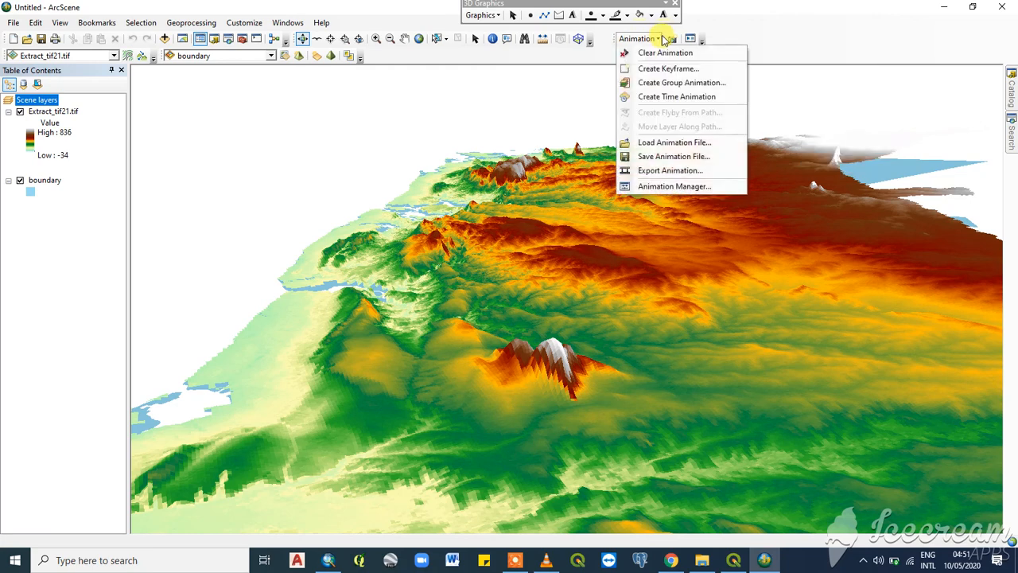
click(690, 39)
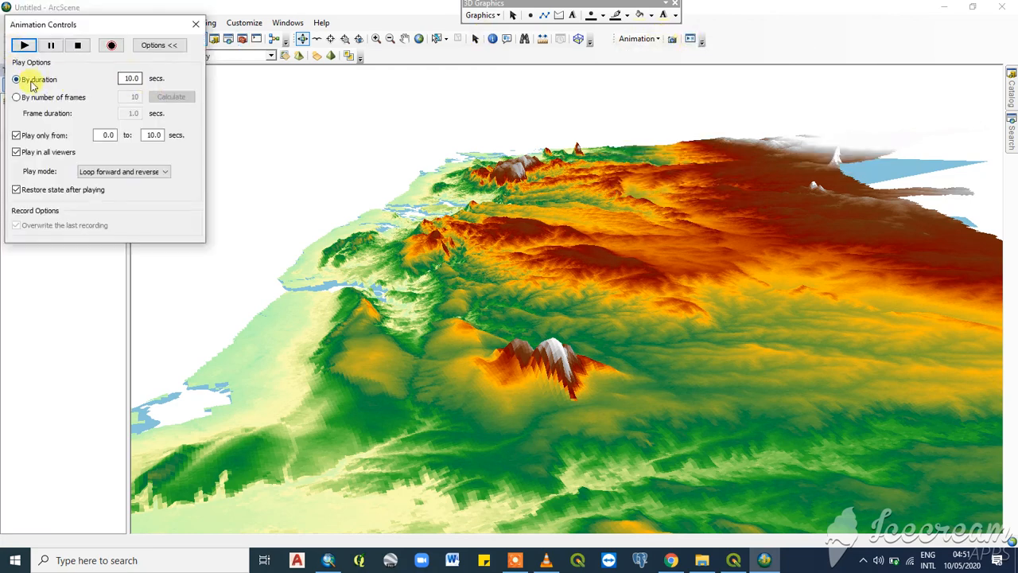
click(138, 174)
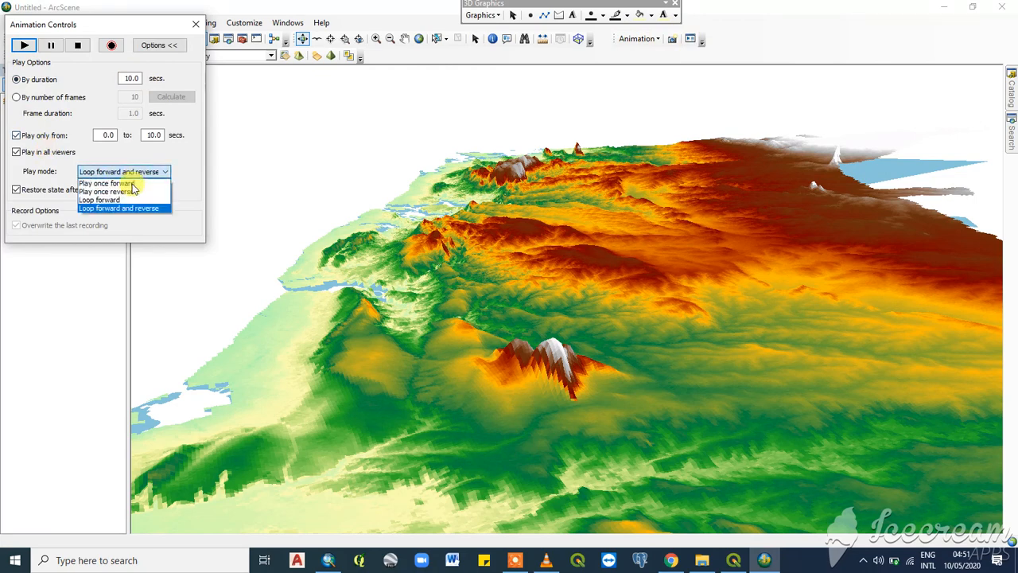
click(127, 207)
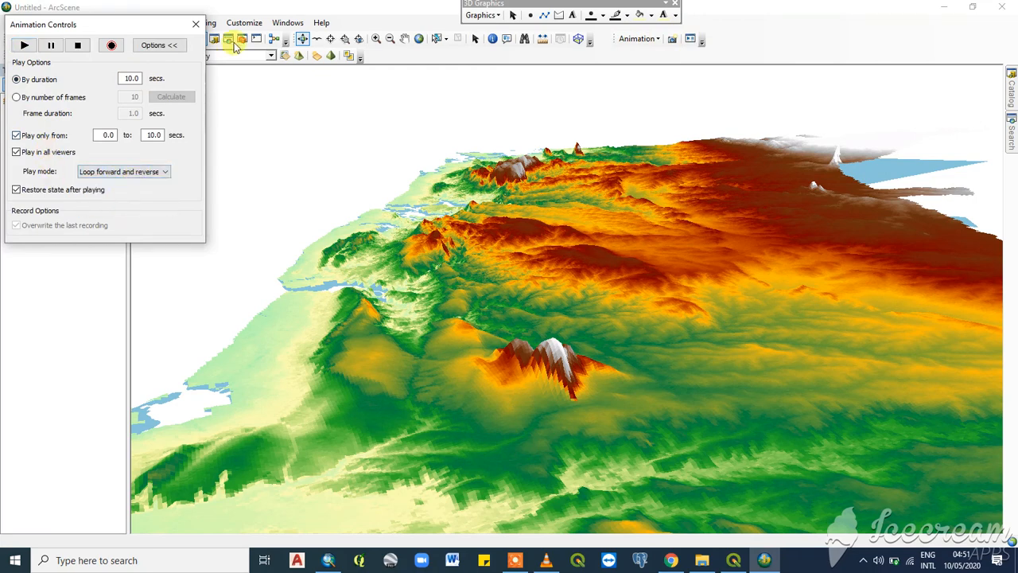
click(25, 46)
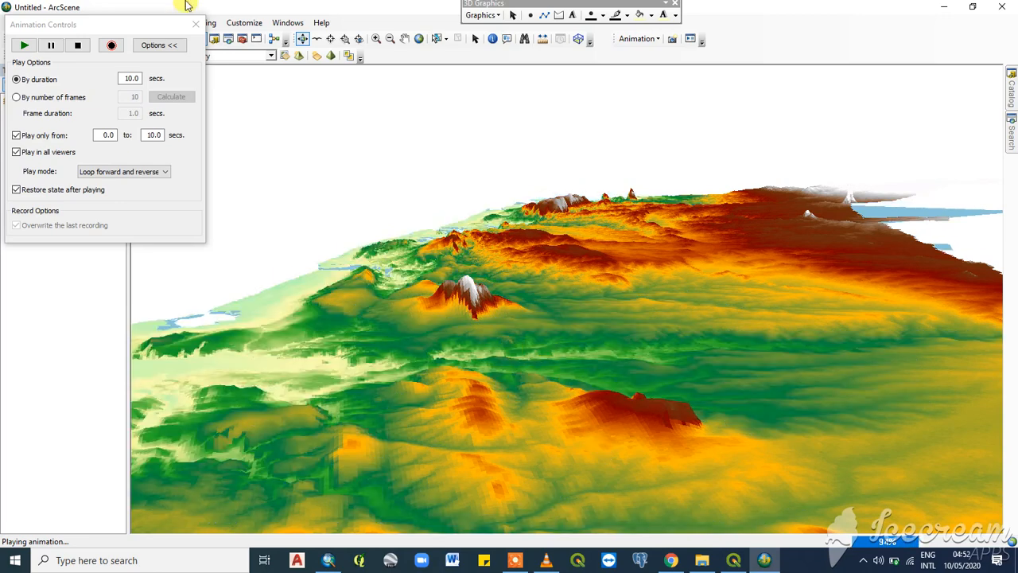
- Close the animation controls and fly over the flooding coastline while the animation runs, then end the flight
click(196, 25)
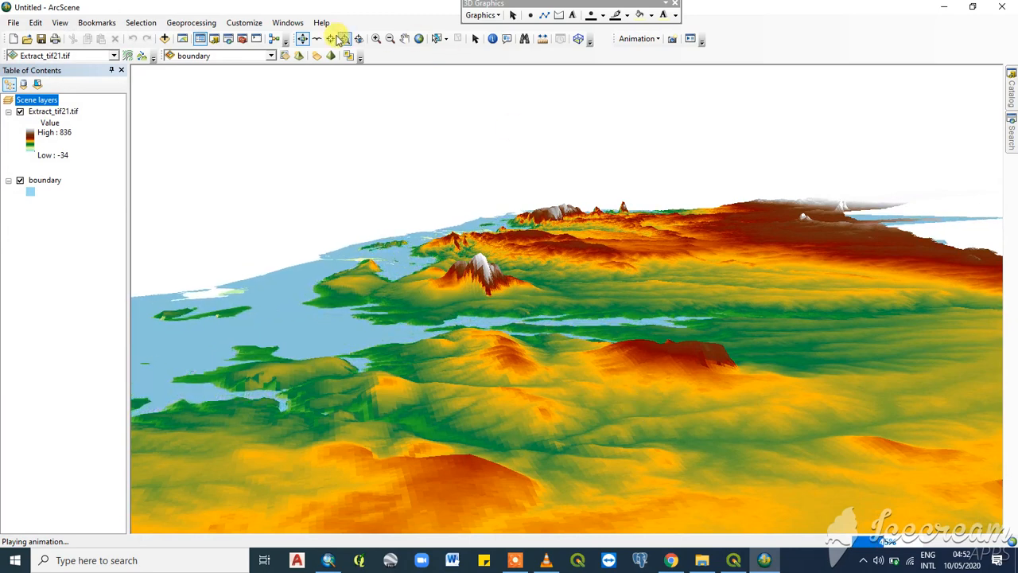
click(317, 38)
click(387, 441)
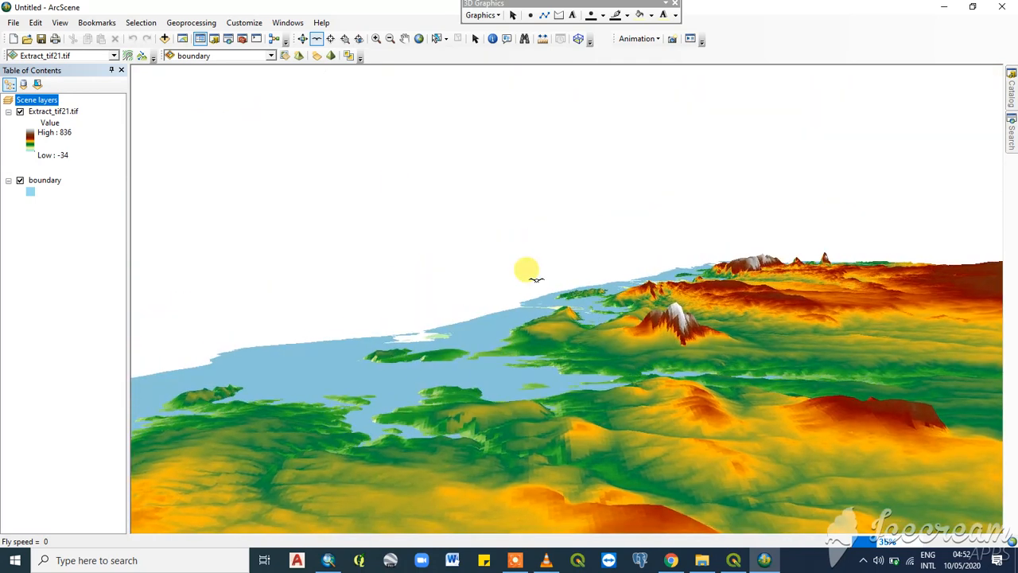
key(Escape)
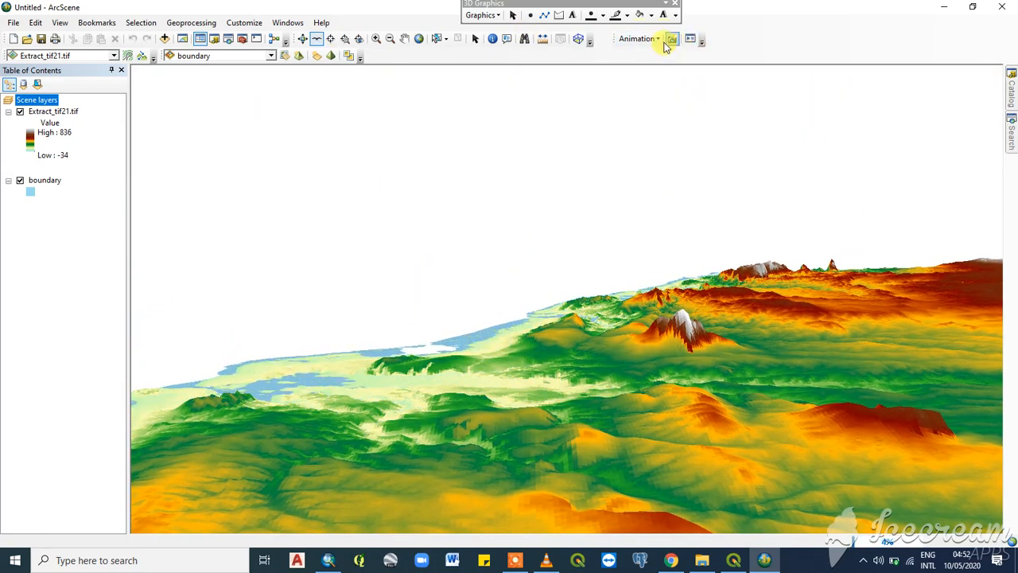
- Replay the flood animation from the animation controls and view the coastal lowlands and peaks from closer up
click(690, 38)
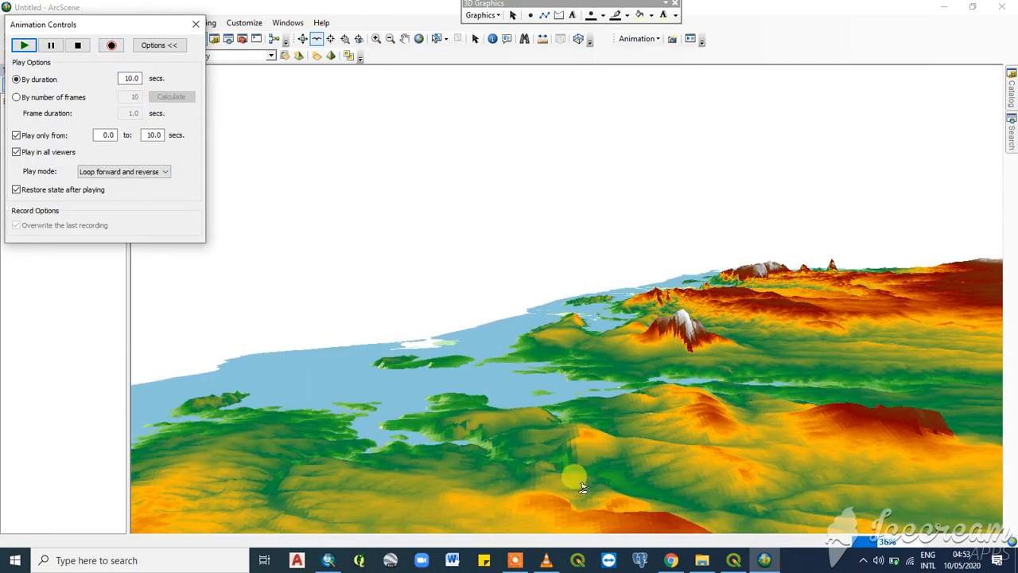
scroll(473, 304, down, 2)
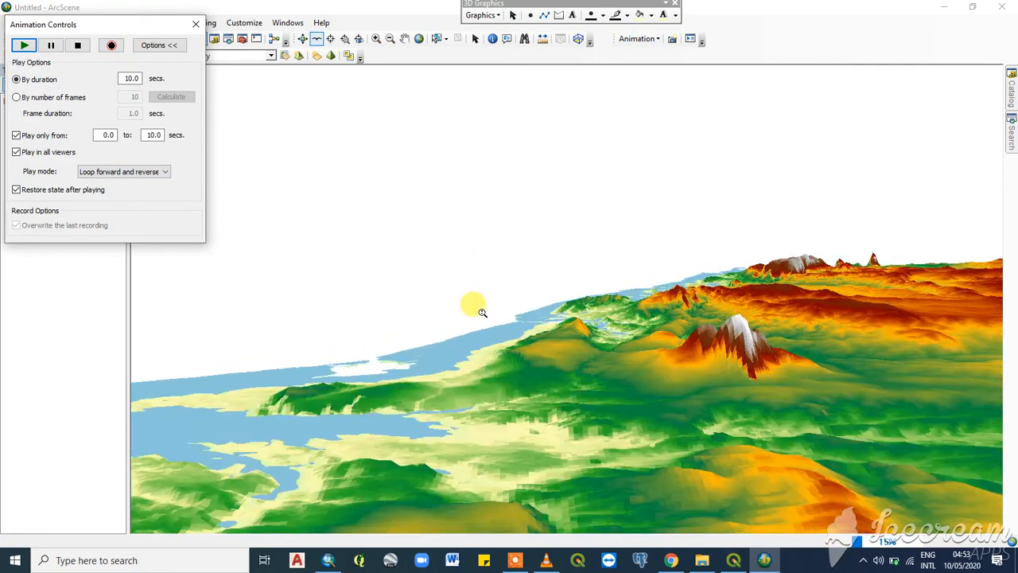